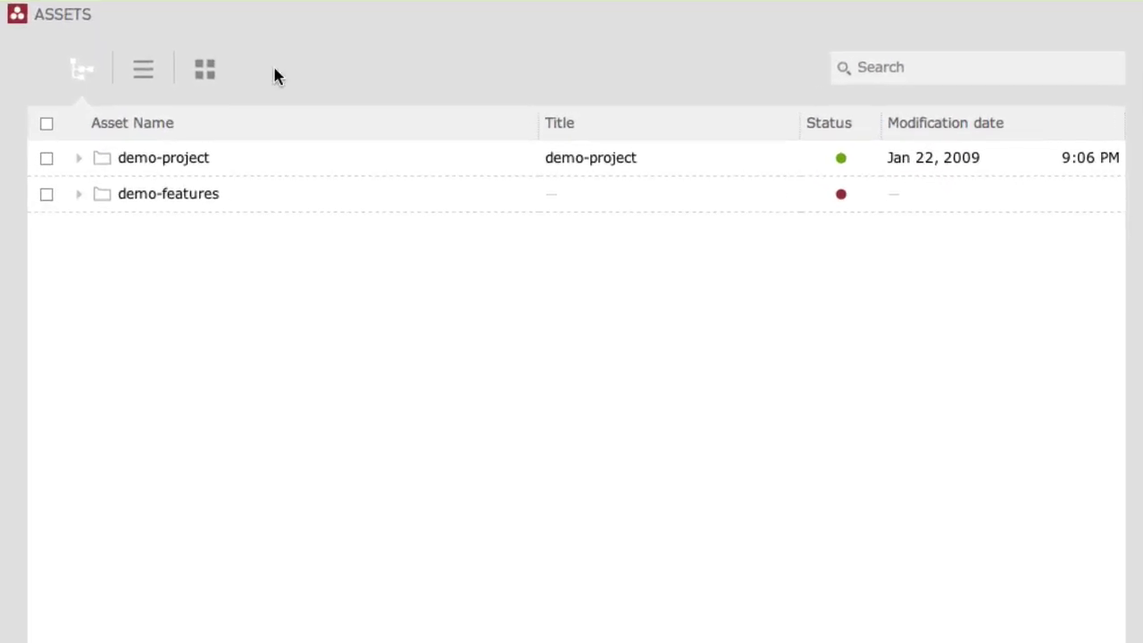
Expand the asset tree and start a new asset upload in the videos folder.
click(80, 159)
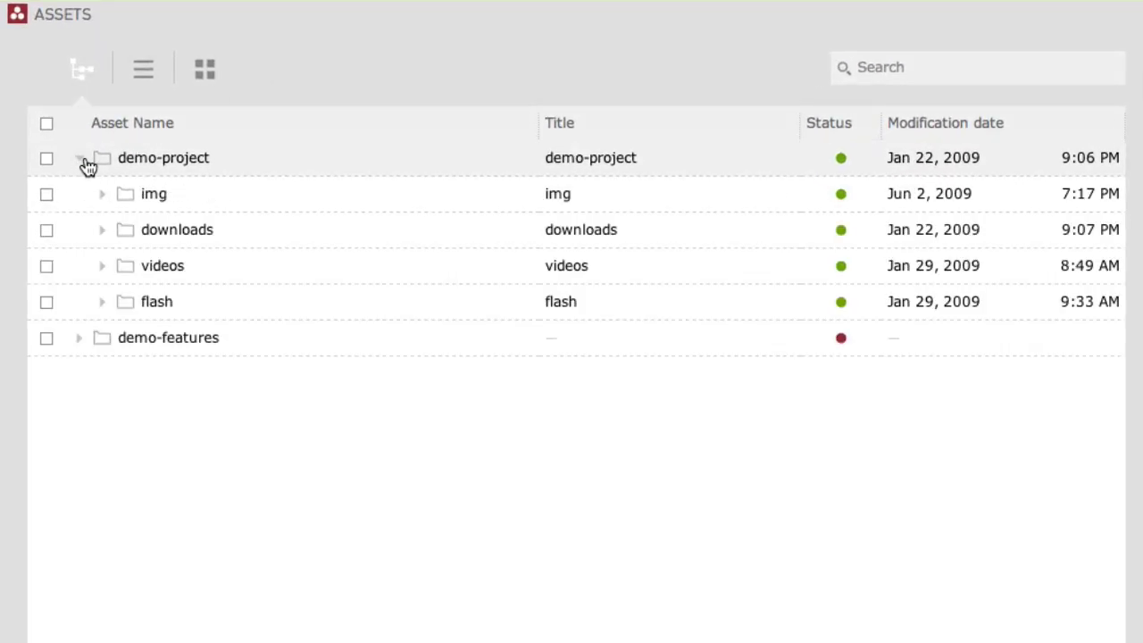
click(104, 267)
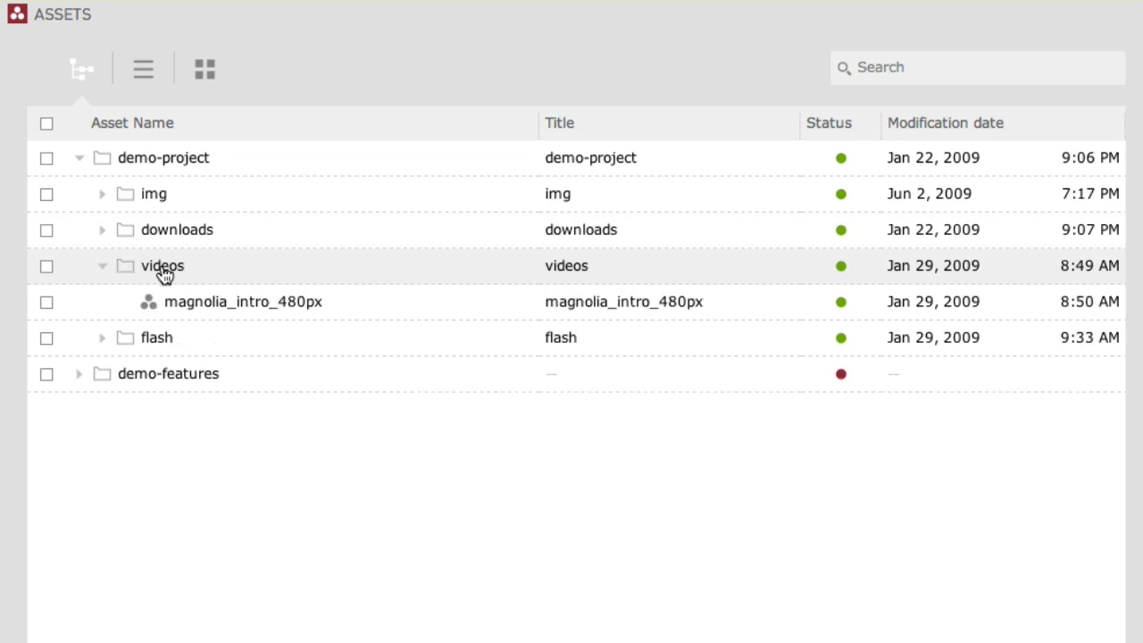
click(163, 272)
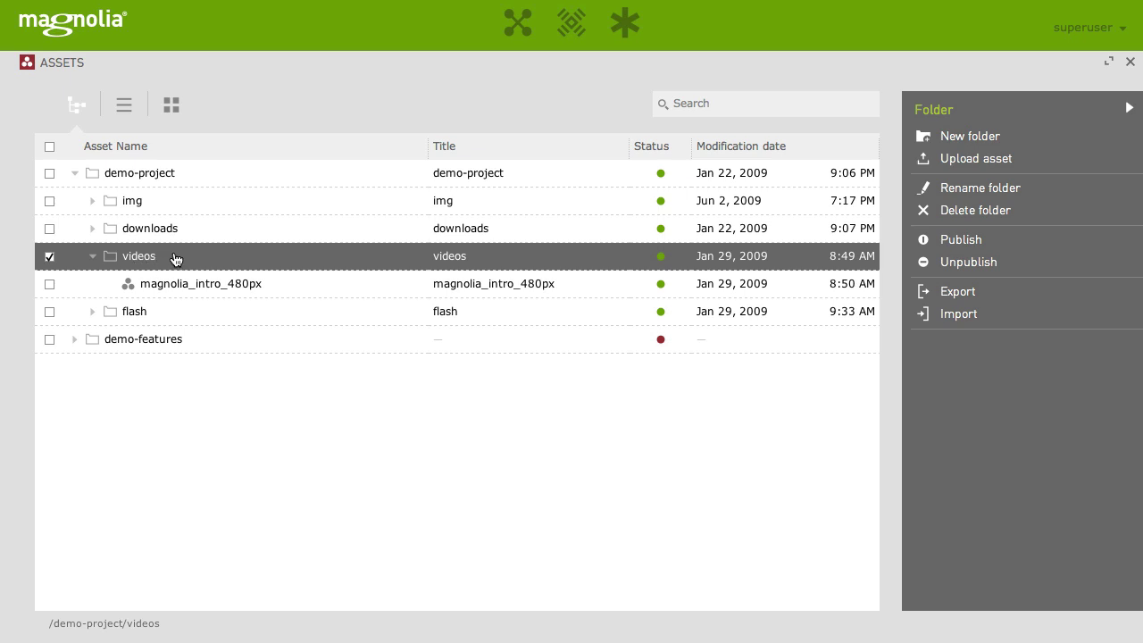
right_click(174, 256)
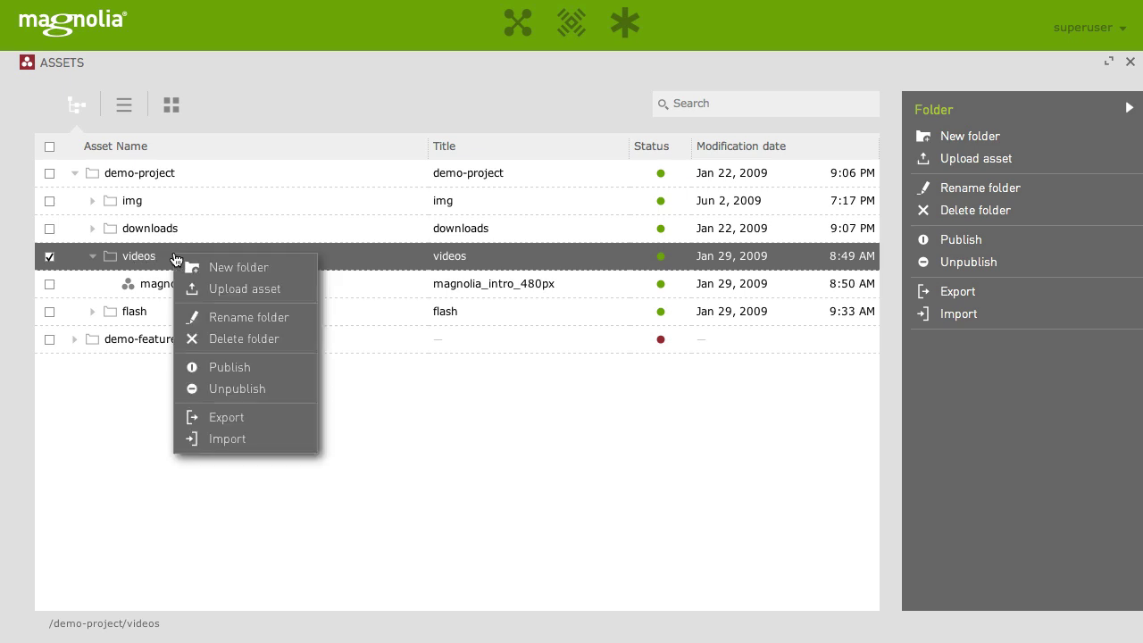
click(224, 290)
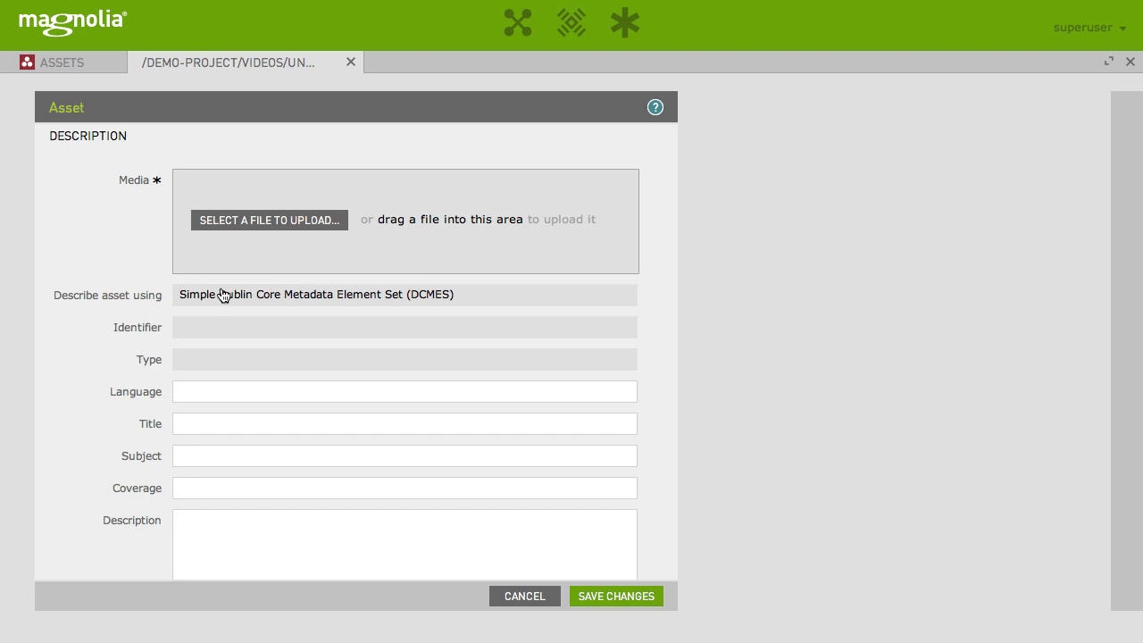
Upload Magnolia-Screencast.mp4 as the media, title it 'Magnolia Screencast', and save the asset.
key(super+Tab)
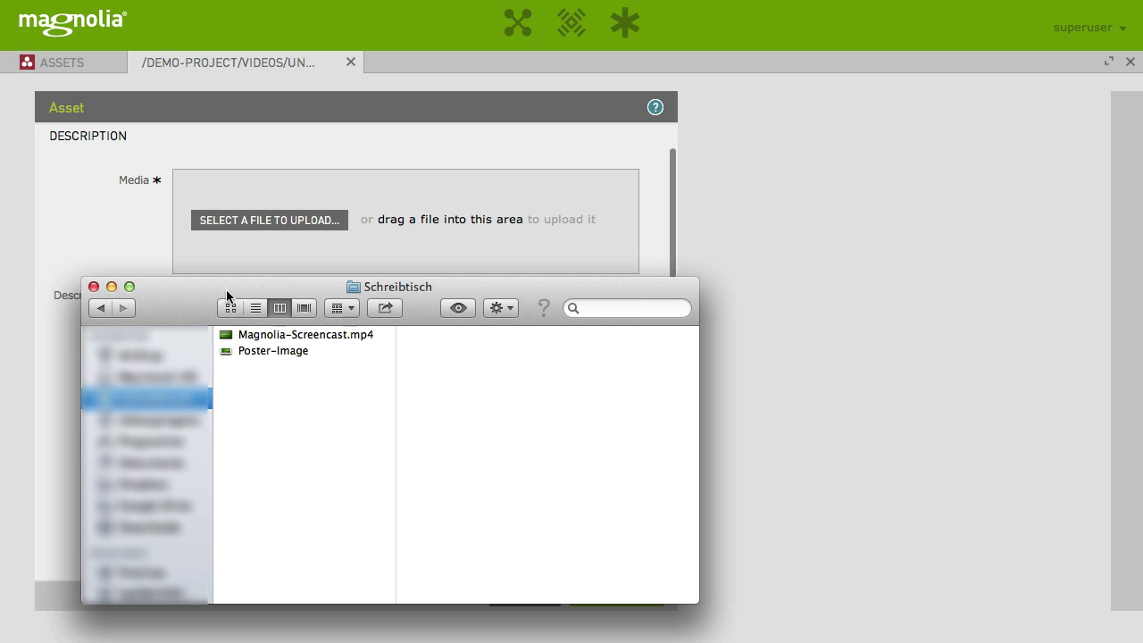
drag(250, 337, 270, 243)
click(270, 242)
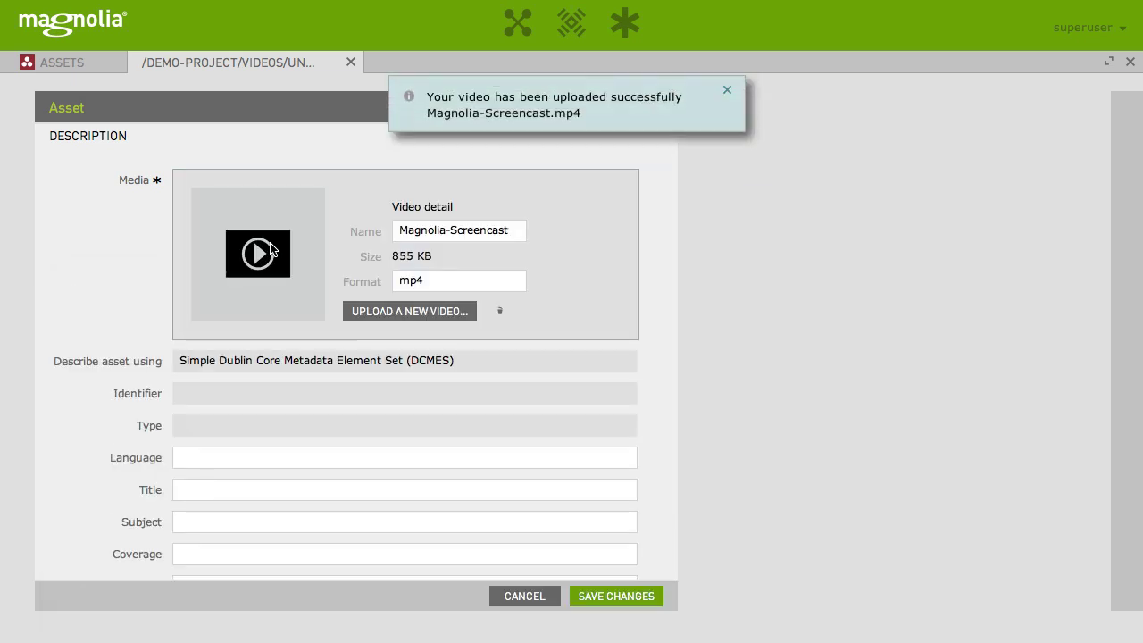
click(208, 491)
text(Magnolia Screencast)
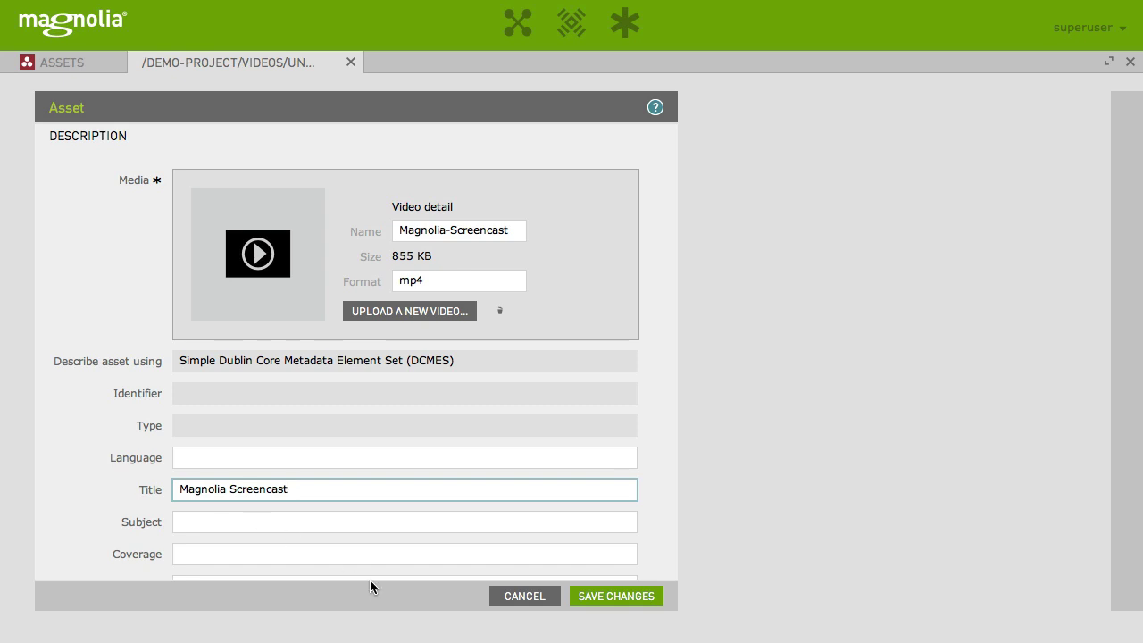
click(587, 601)
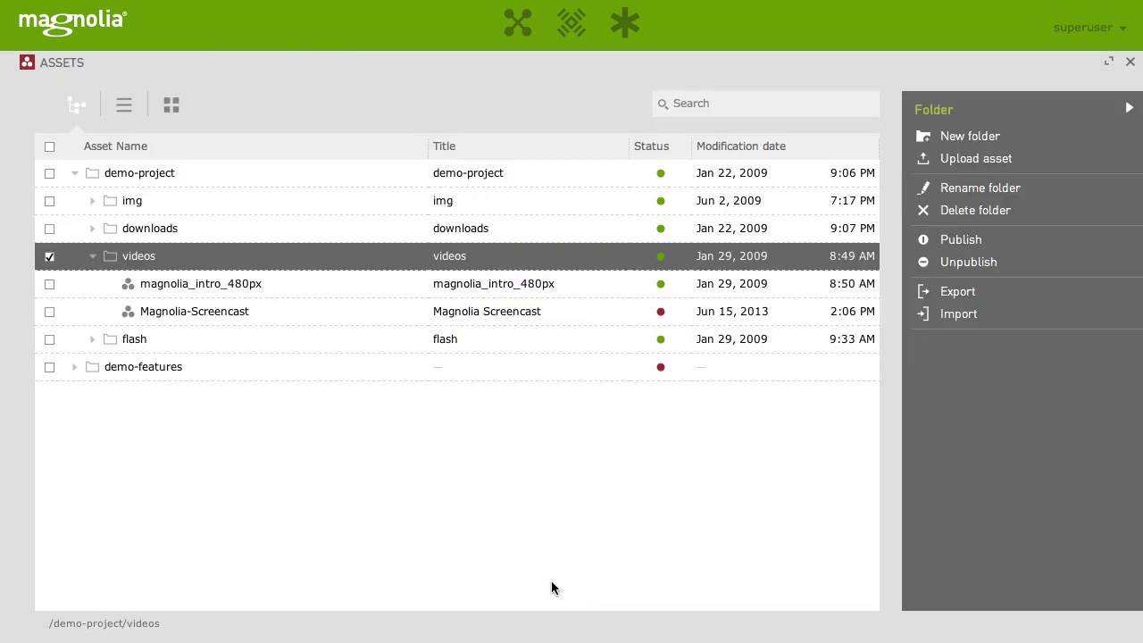
Select the new Magnolia-Screencast asset, then bring up the videos folder's actions for another upload.
click(219, 313)
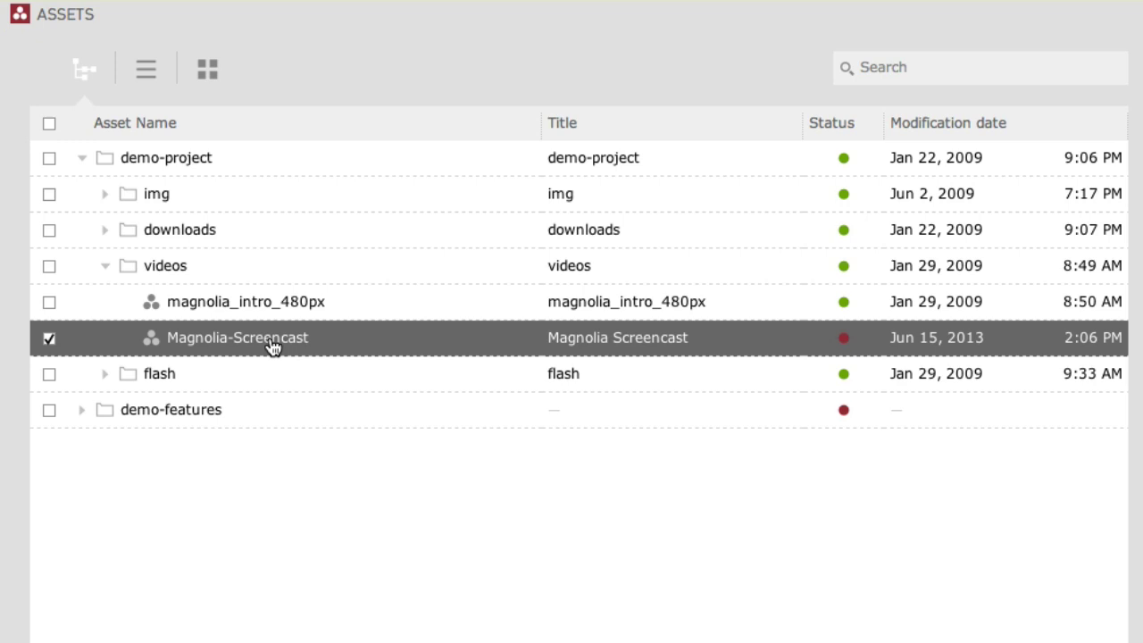
click(222, 268)
right_click(223, 270)
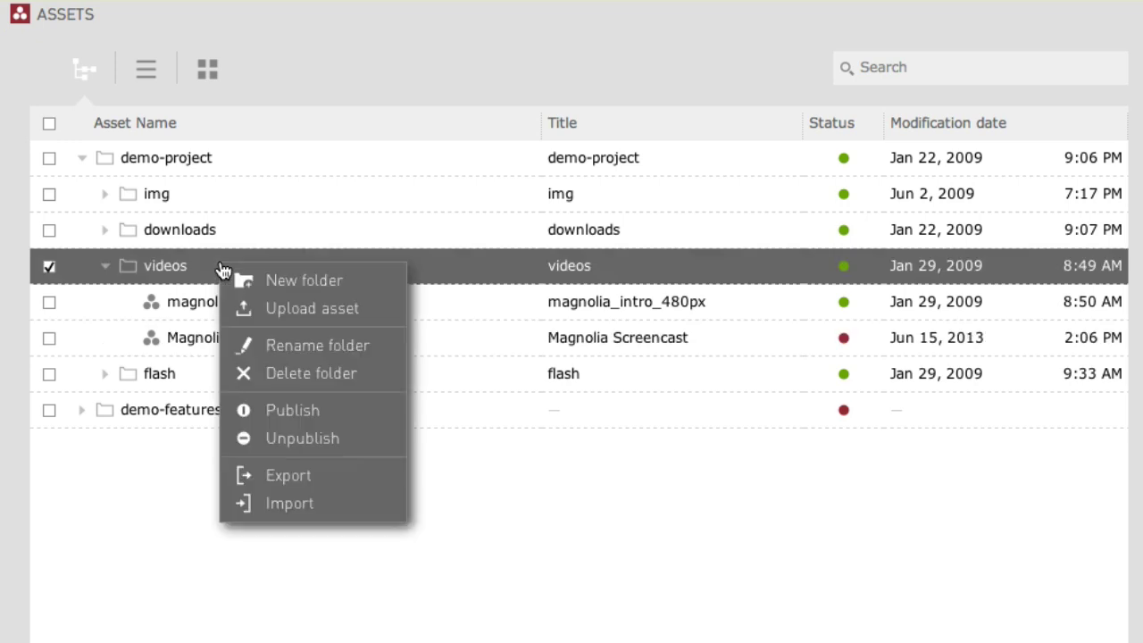
Start a new upload, drop in Poster-Image.png, and title it 'Screencast Poster Image'.
click(289, 317)
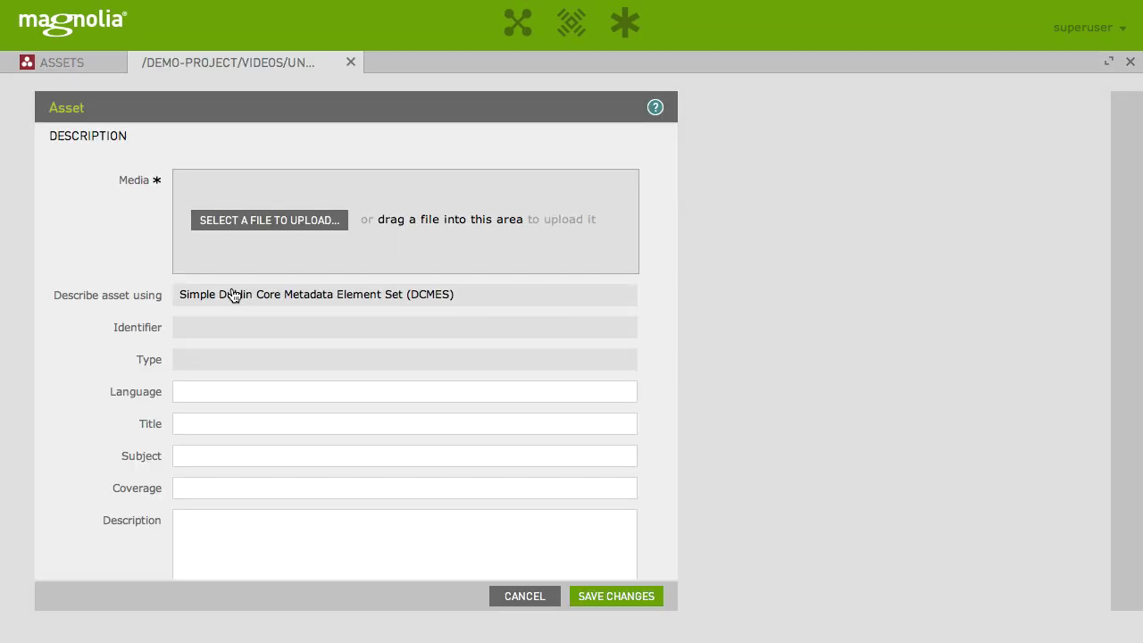
key(super+Tab)
drag(268, 350, 277, 253)
click(277, 253)
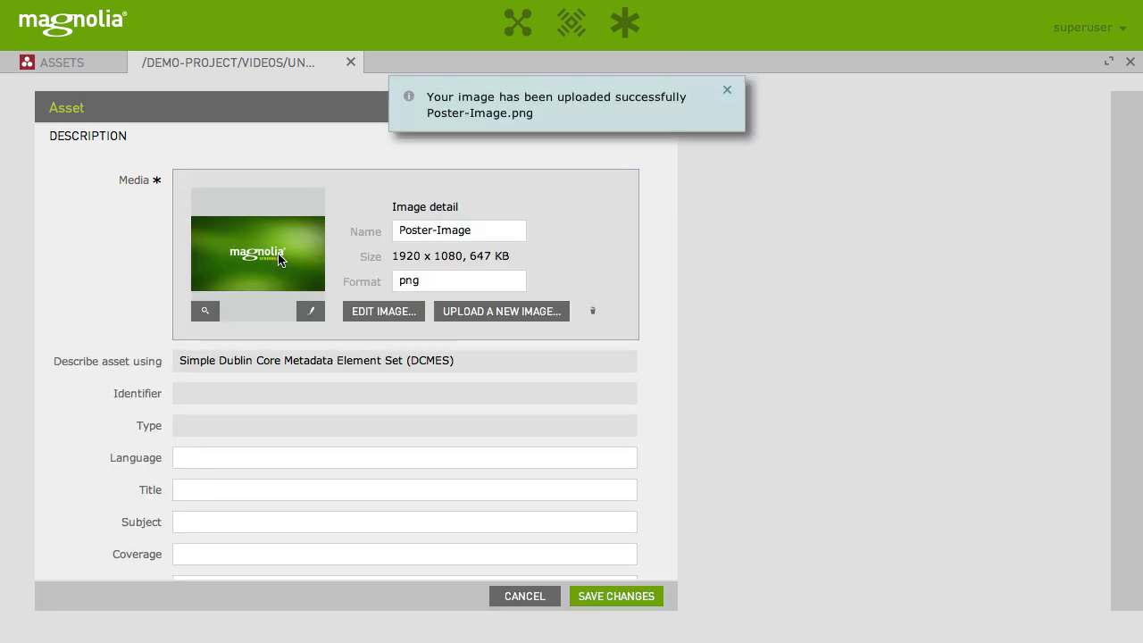
click(220, 489)
text(Screencast Poster )
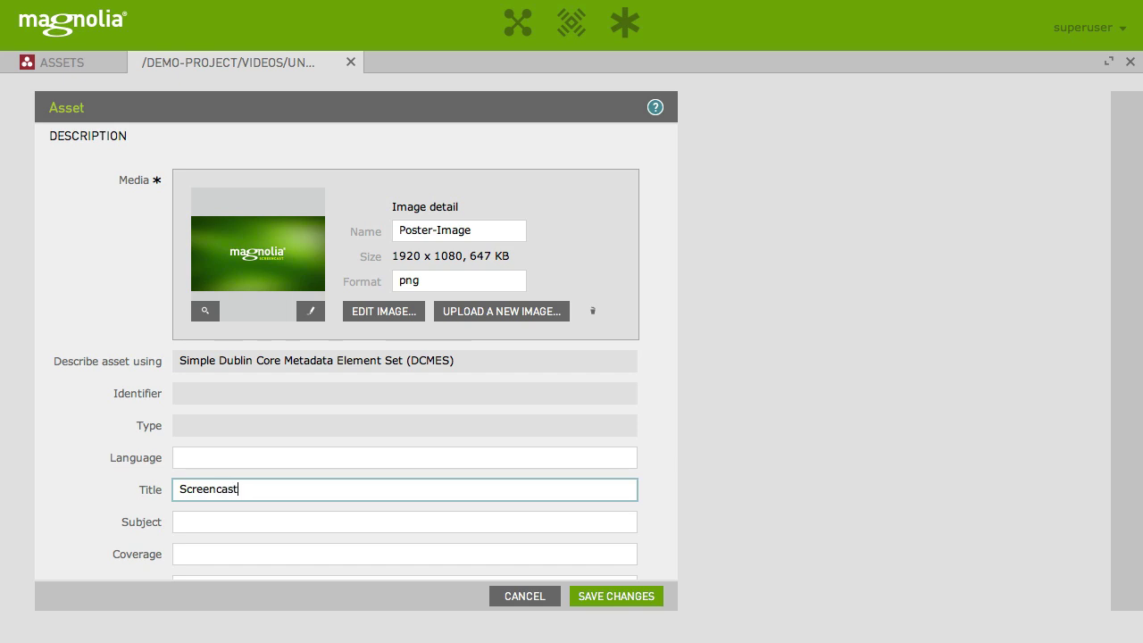
text(Image)
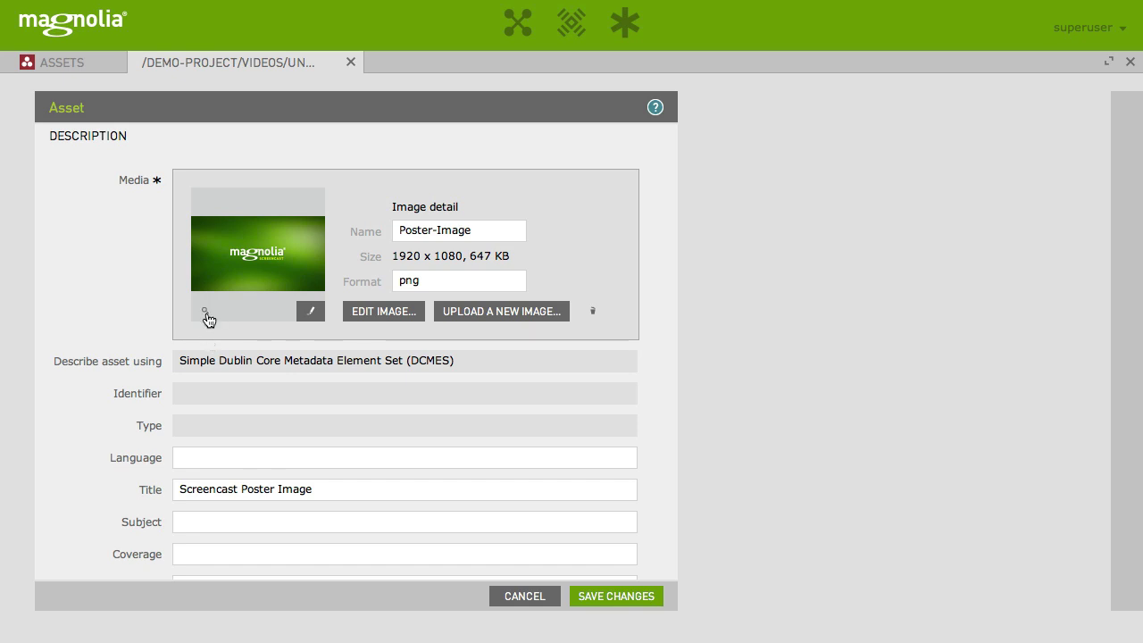
click(205, 314)
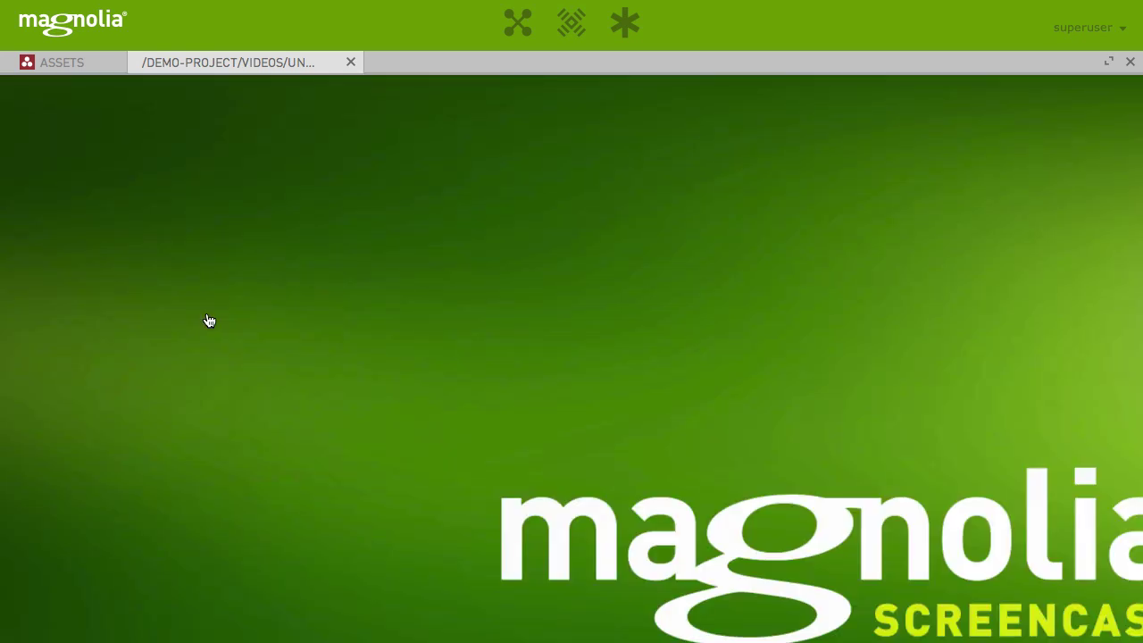
click(209, 321)
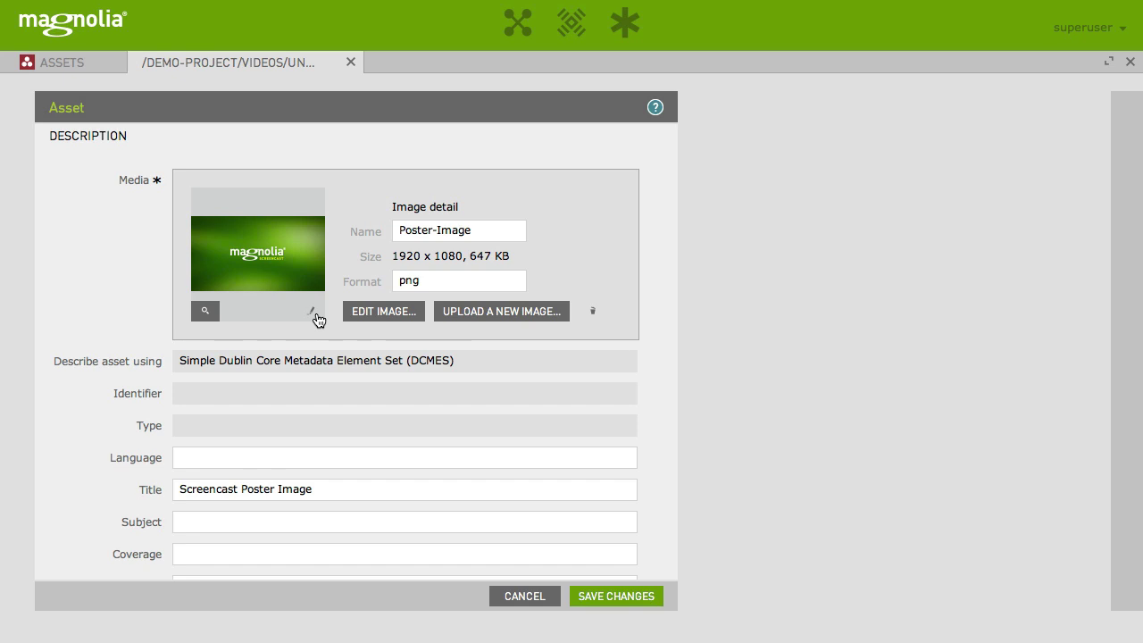
Crop the poster image around the Magnolia Screencast logo to 957 x 379 px.
click(315, 314)
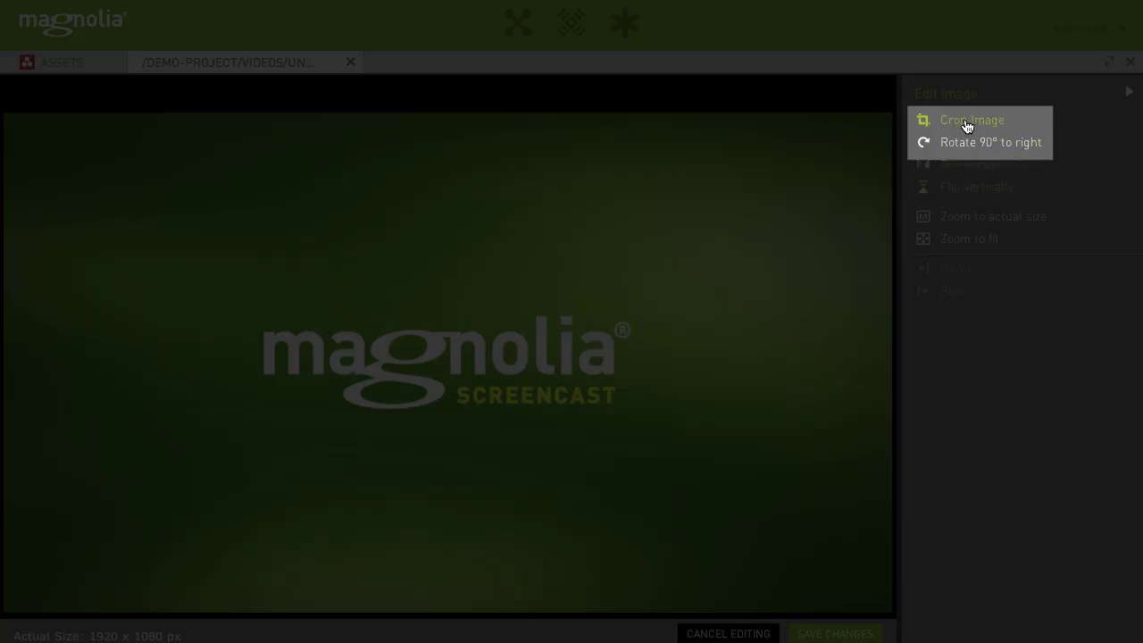
click(968, 128)
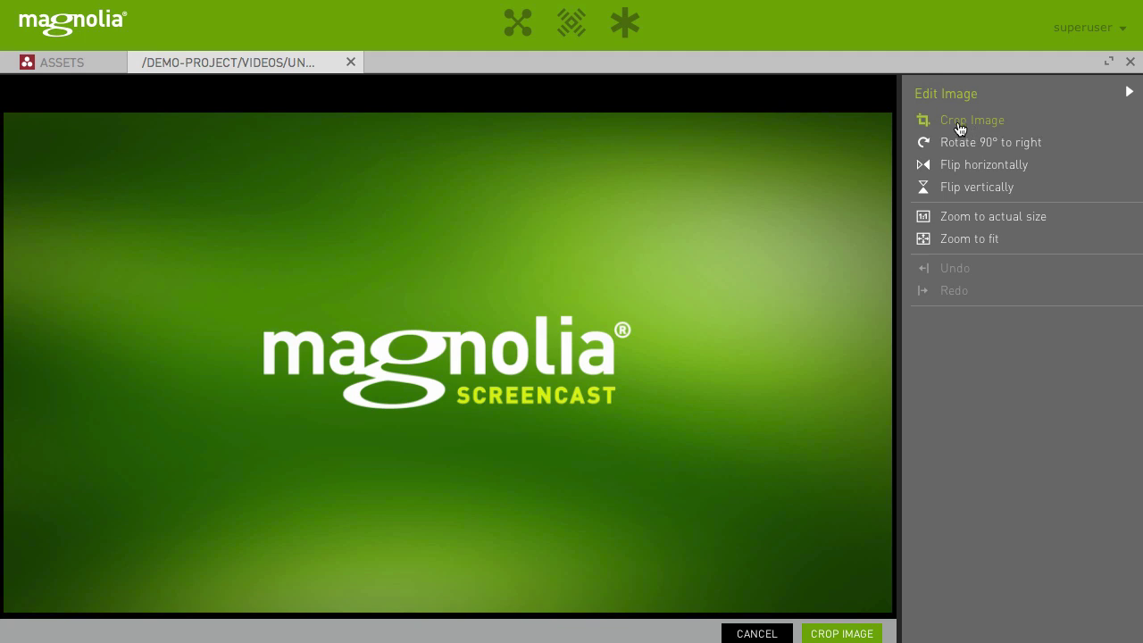
drag(217, 271, 660, 446)
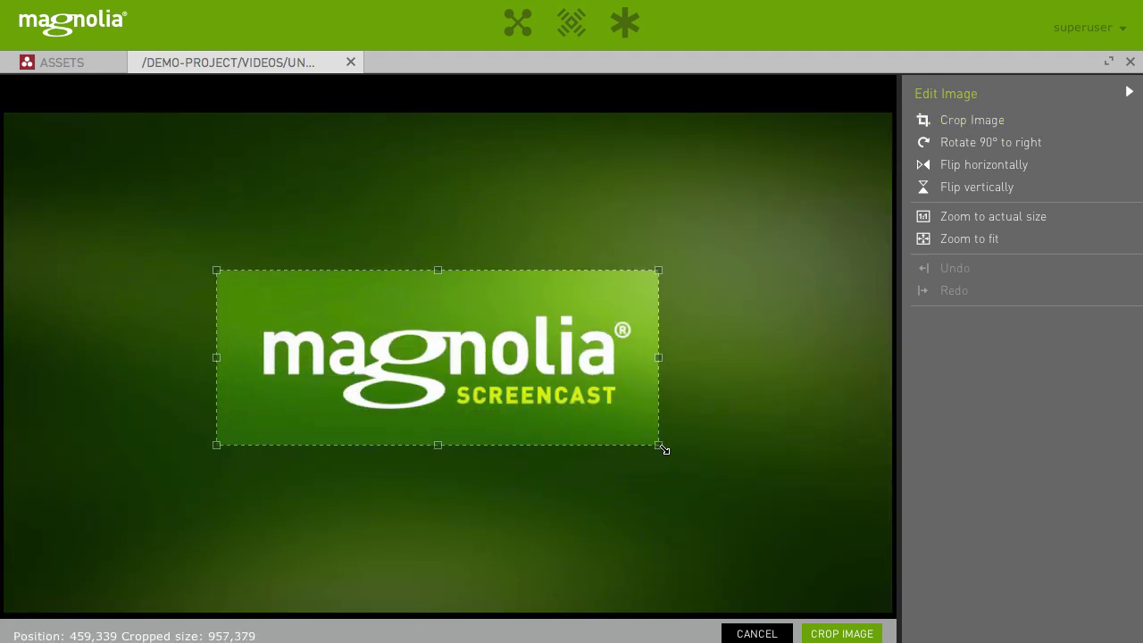
click(840, 634)
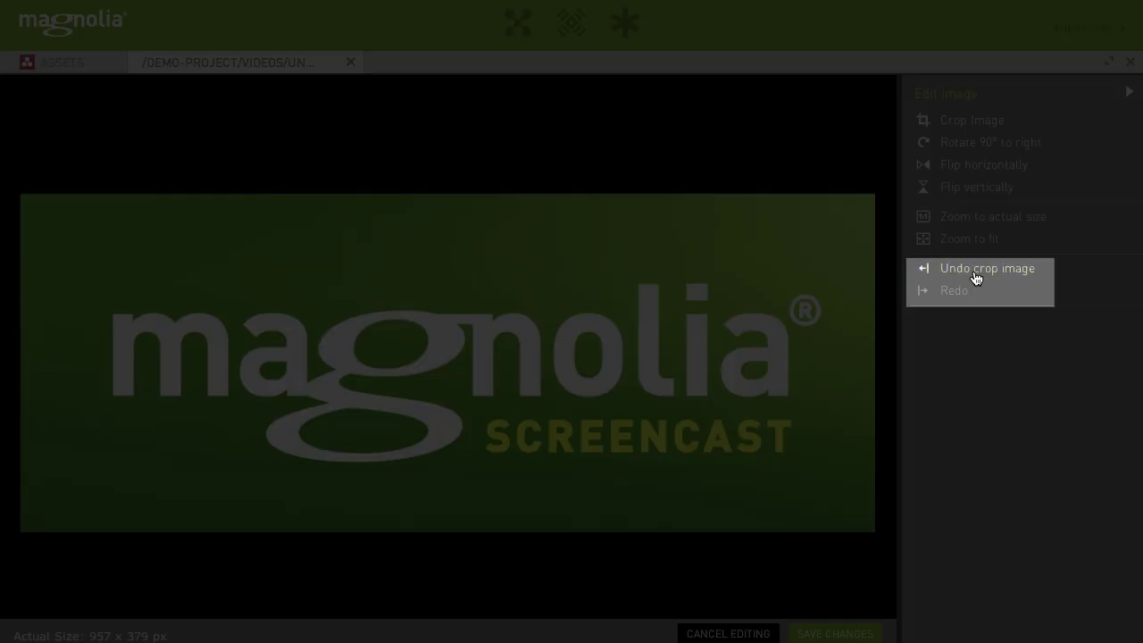
Undo the first crop, re-crop around the logo to 989 x 568 px, and keep it.
click(977, 272)
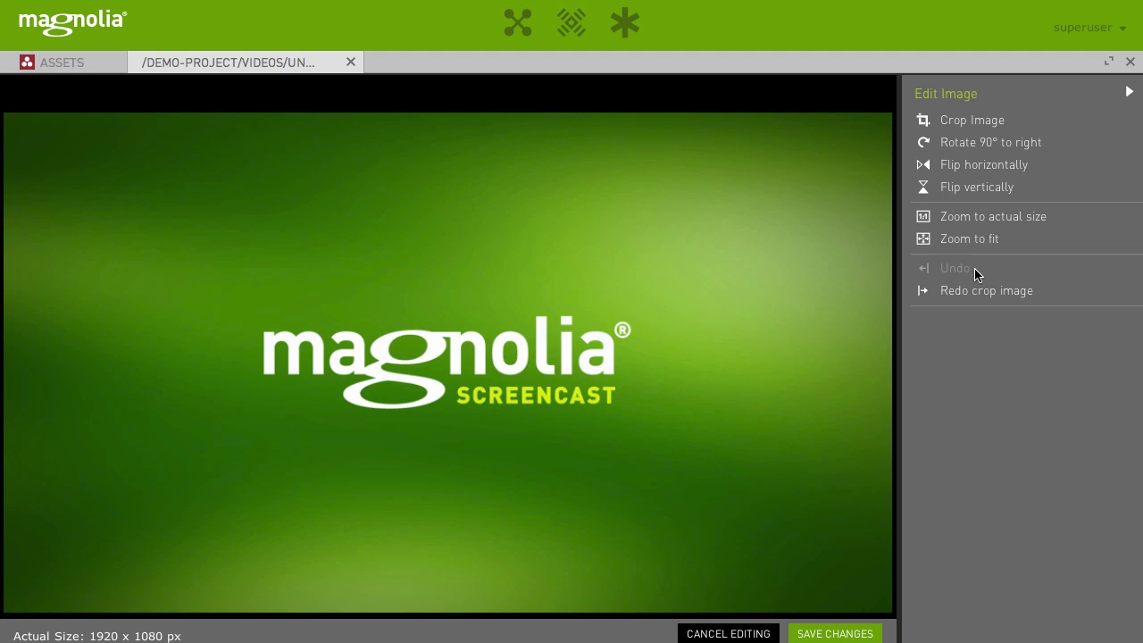
click(971, 122)
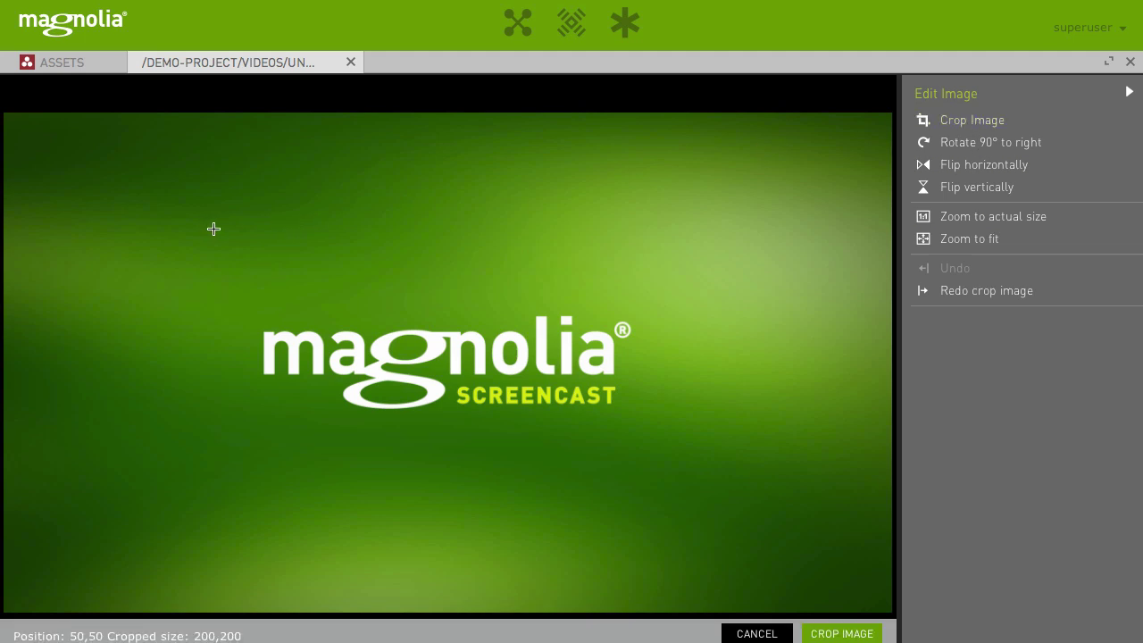
drag(215, 225, 671, 487)
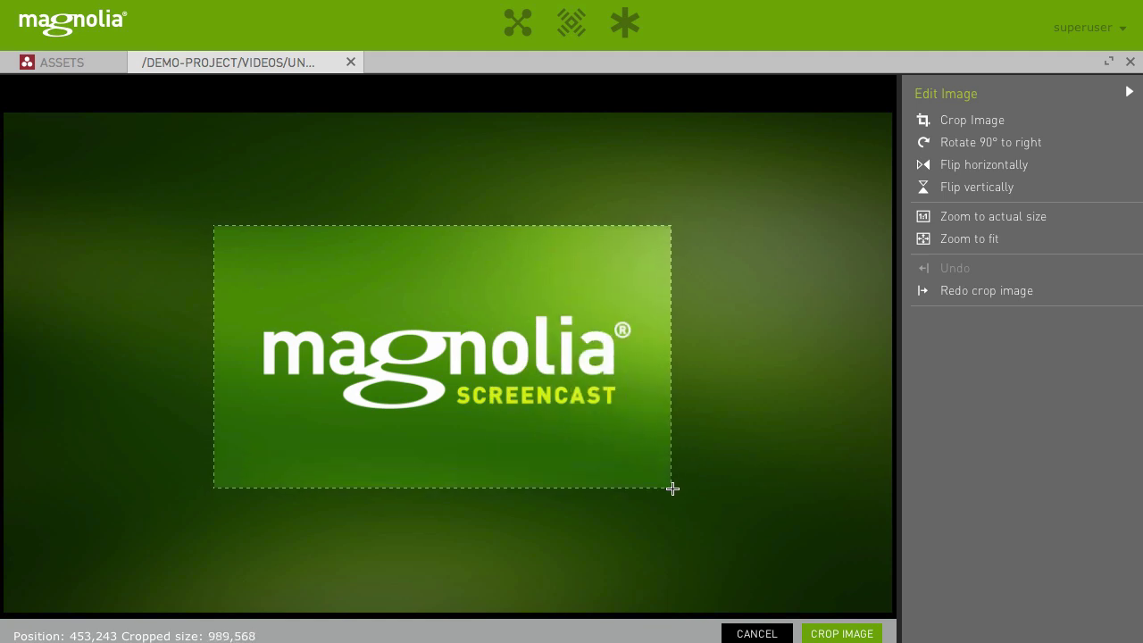
click(834, 634)
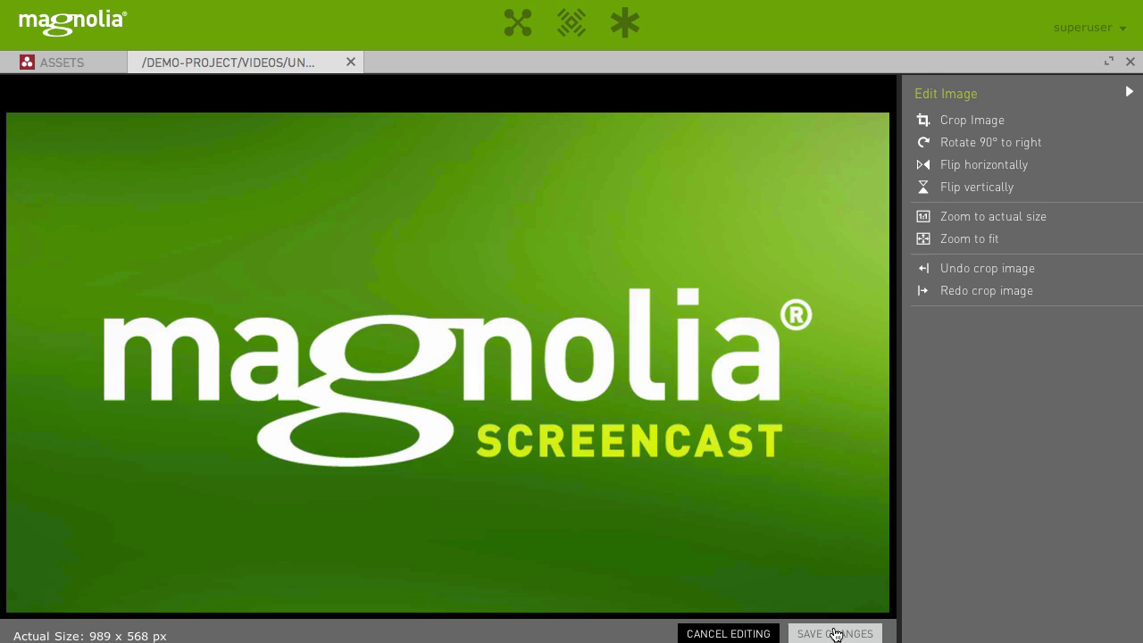
click(834, 633)
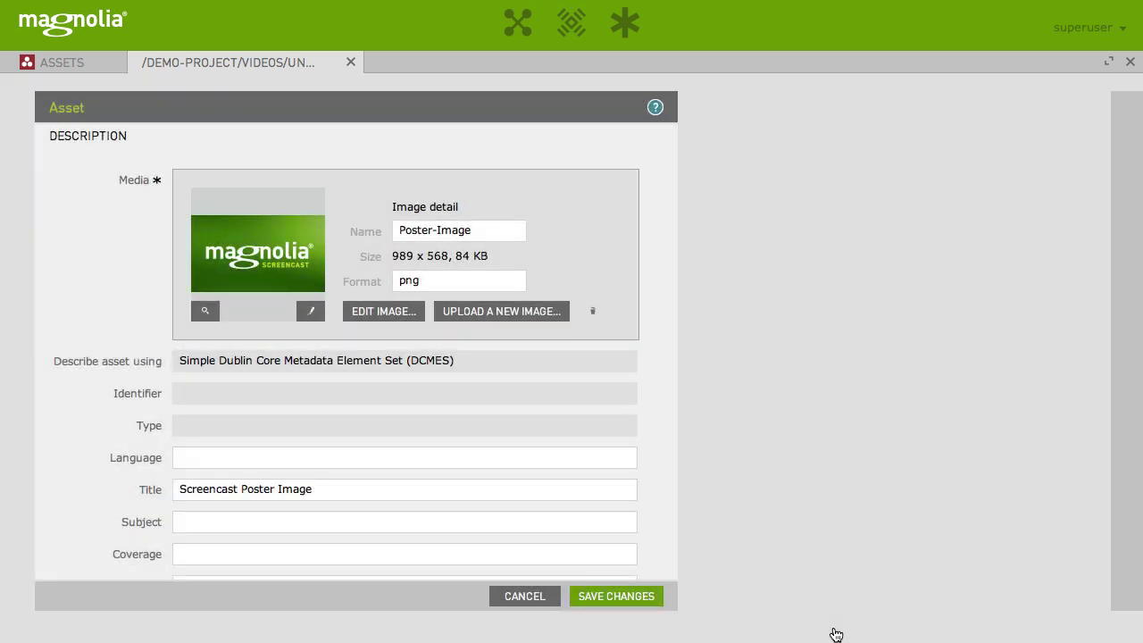
Preview the cropped poster image at full size, then close the preview.
click(206, 313)
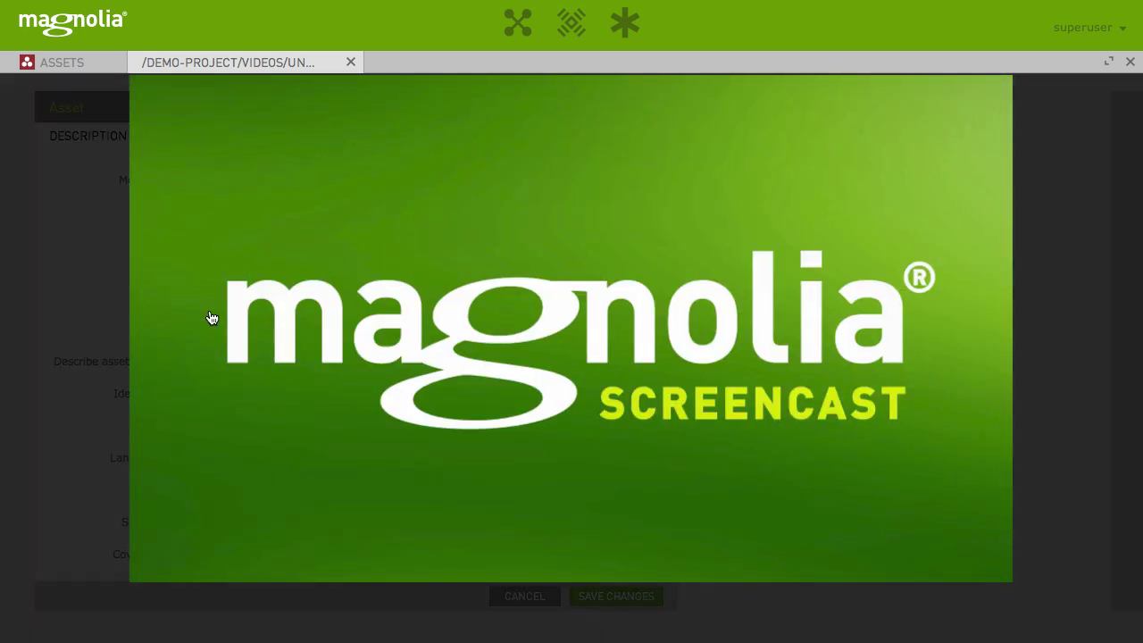
click(211, 319)
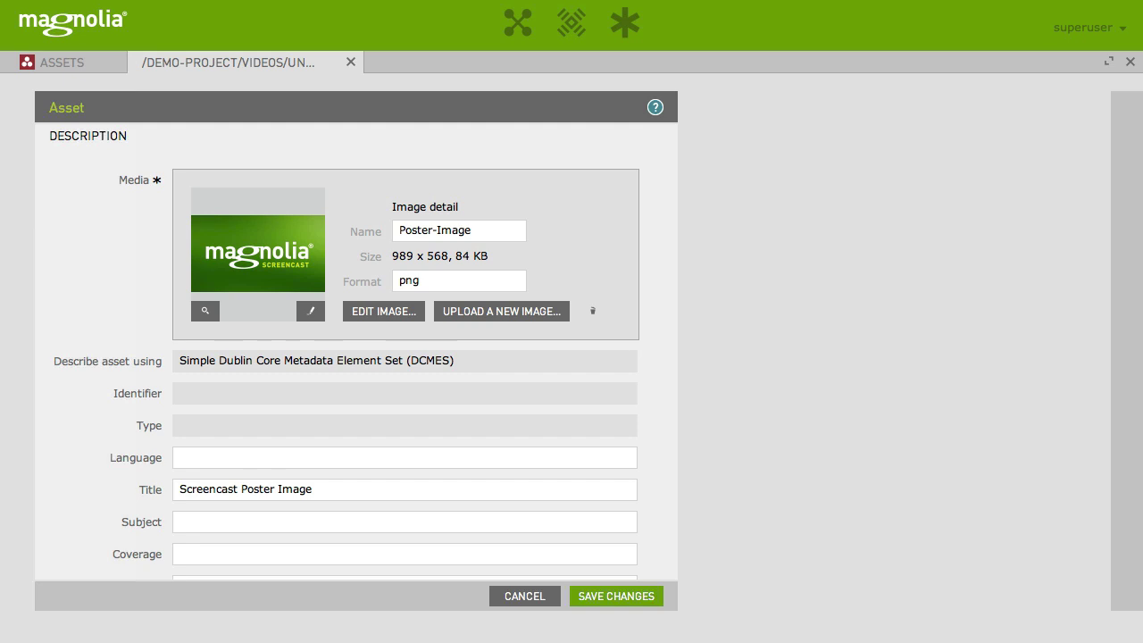
Save the Screencast Poster Image asset into the videos folder.
click(616, 599)
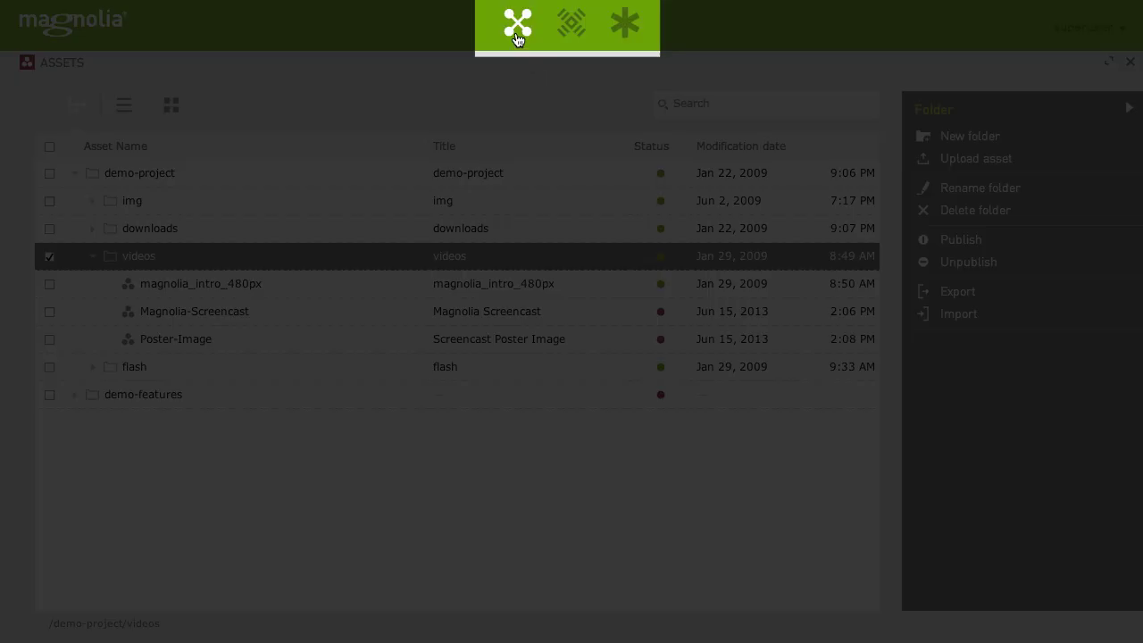
Open the Welcome to Magnolia 5 page from about/subsection-articles and select its Content area.
click(517, 37)
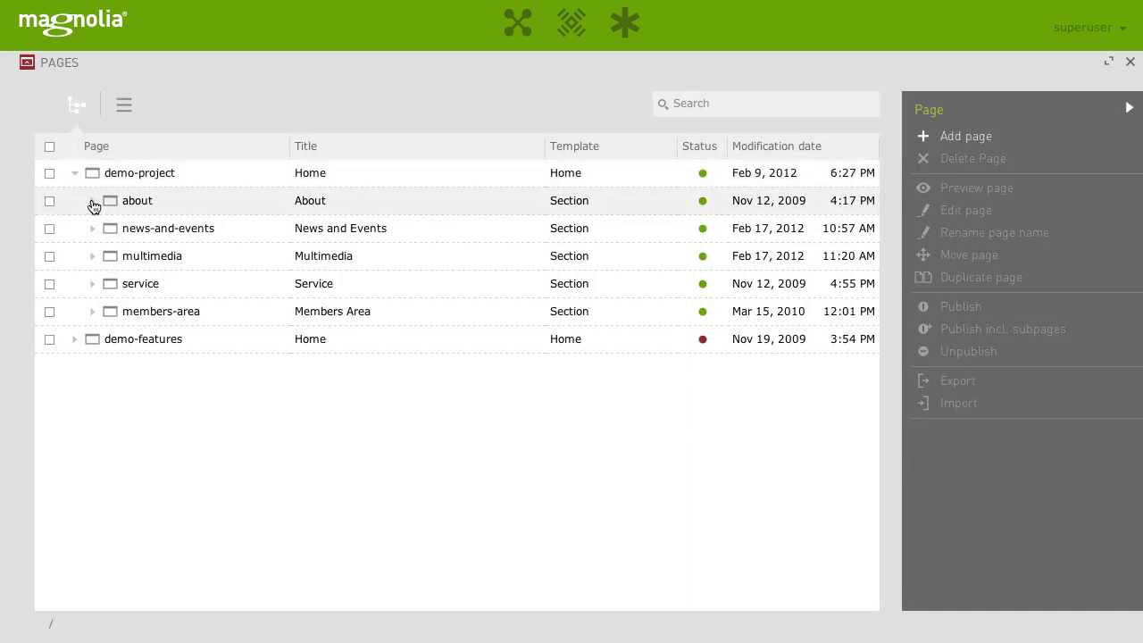
click(93, 202)
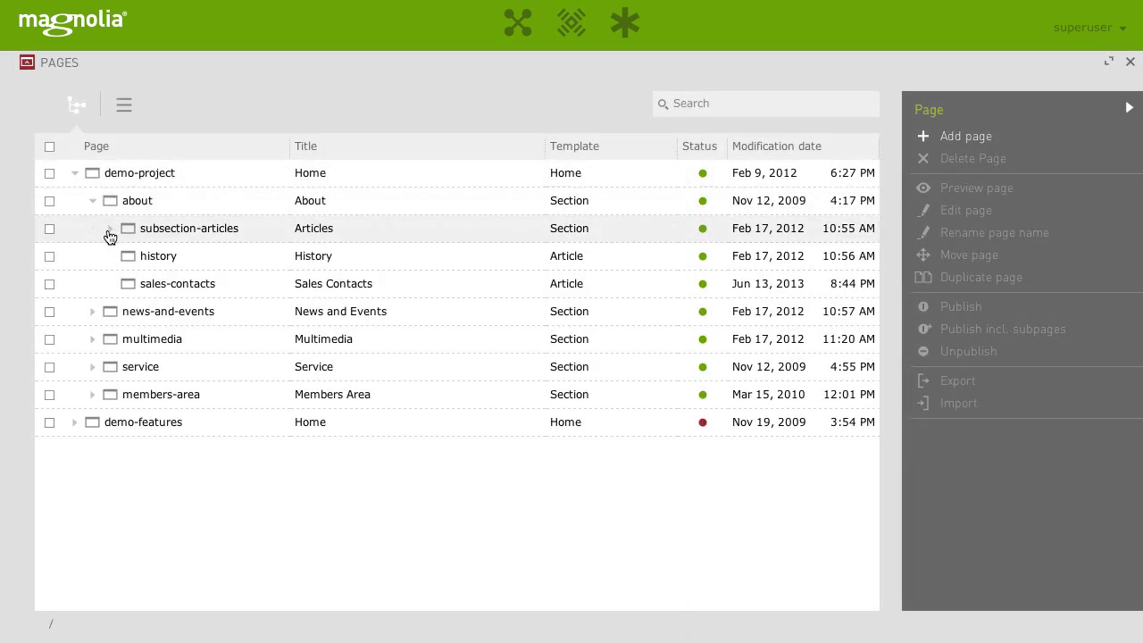
click(109, 233)
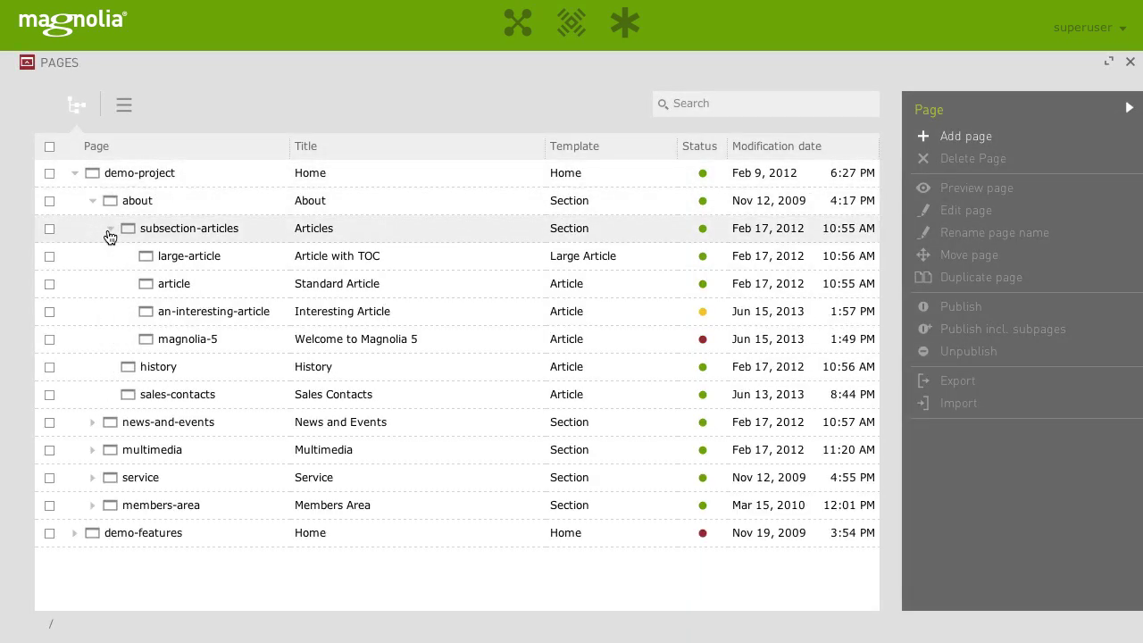
double_click(260, 348)
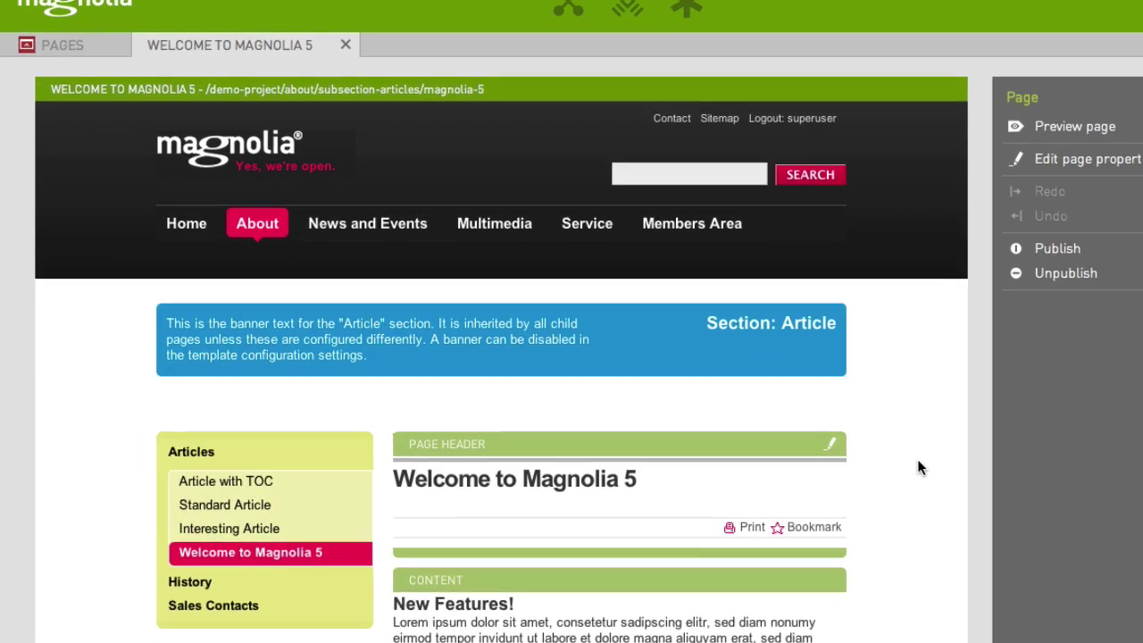
scroll(926, 471, down, 5)
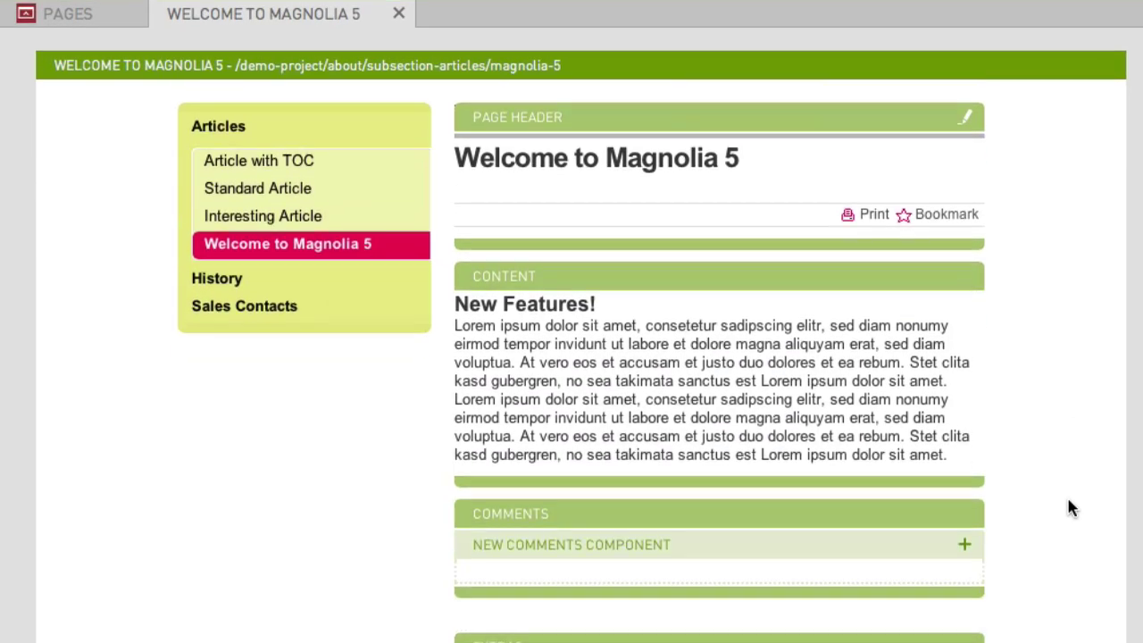
click(796, 276)
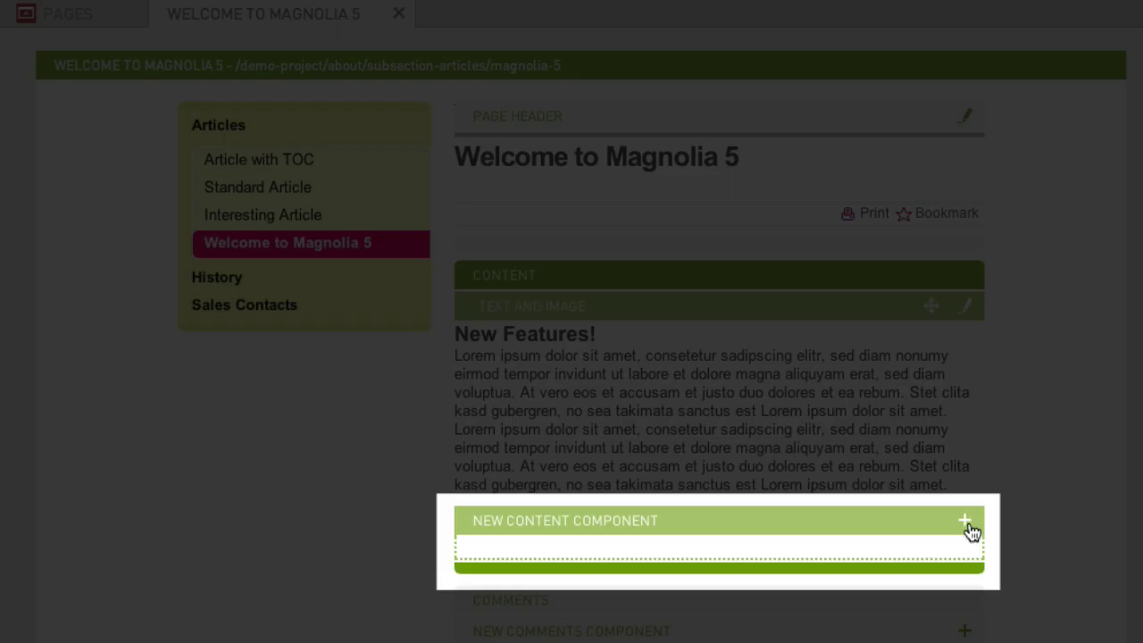
Add a new Video component to the page's Content area.
click(969, 527)
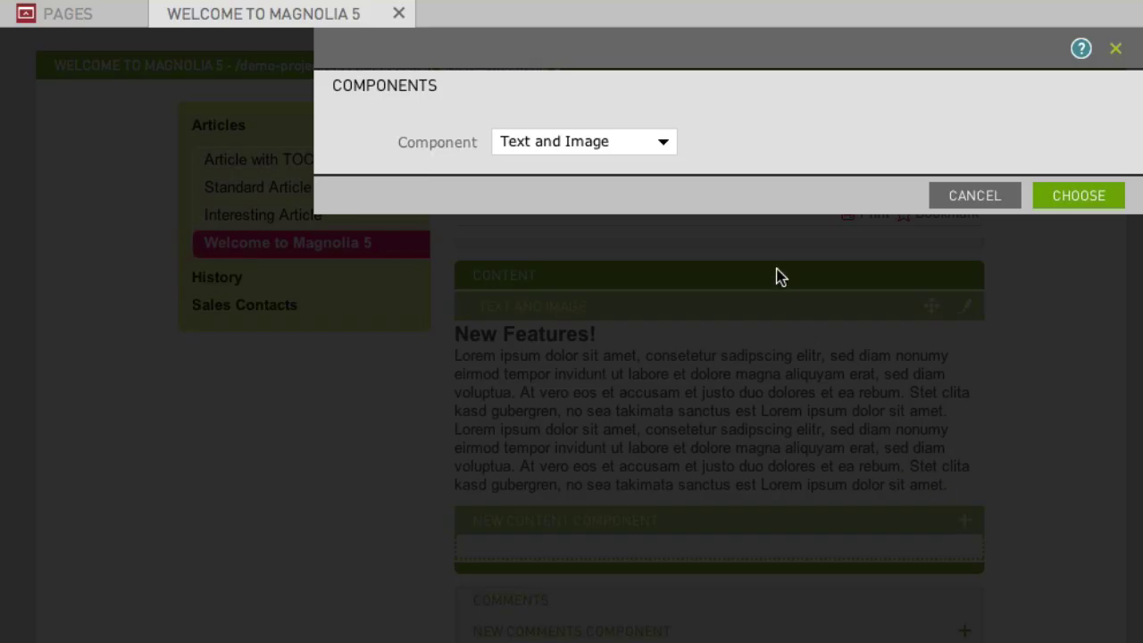
click(666, 143)
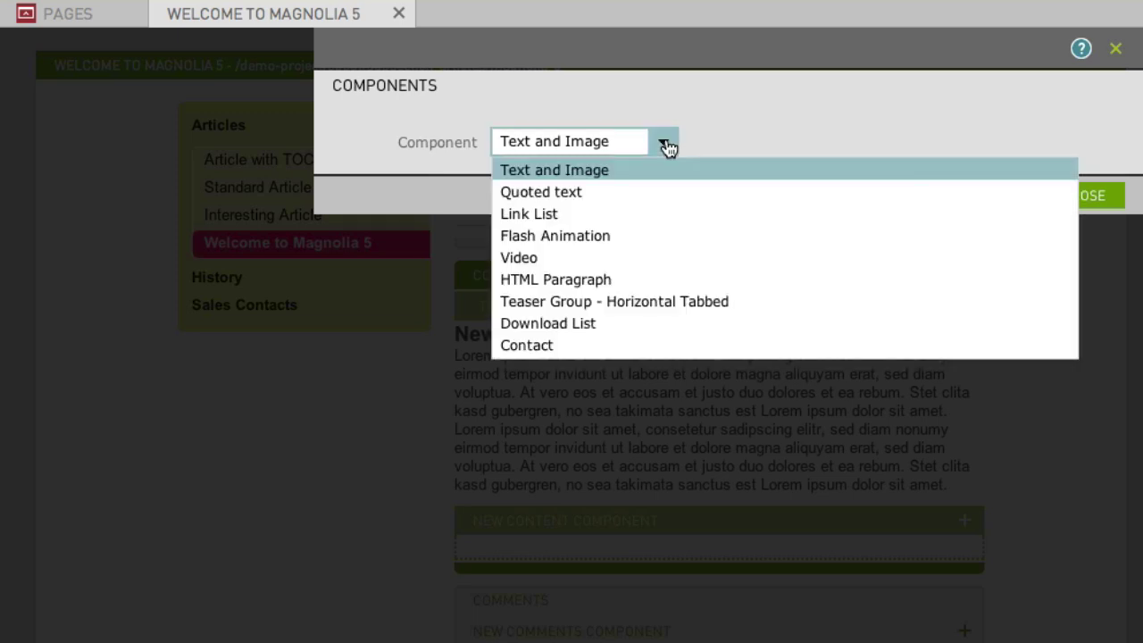
click(641, 261)
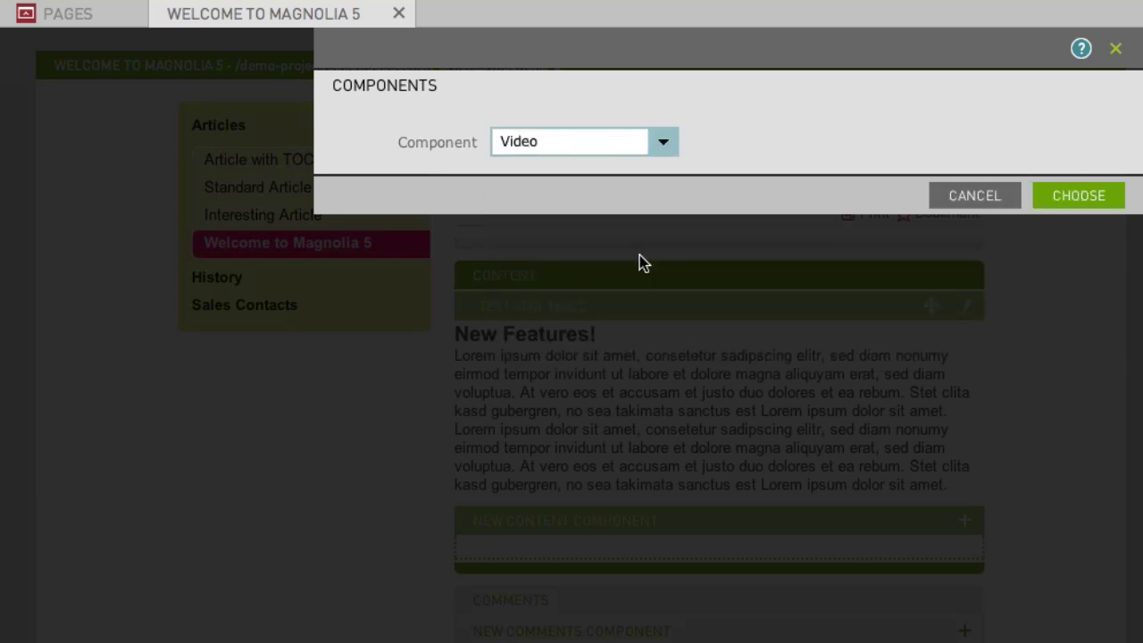
click(1064, 201)
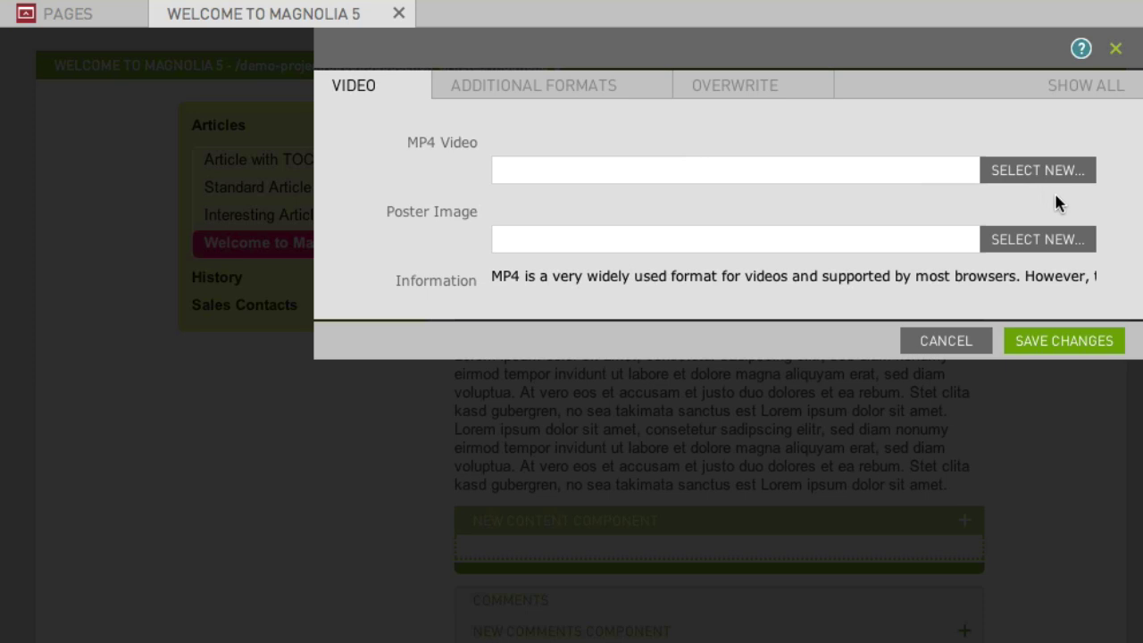
Set the component's MP4 video to /demo-project/videos/Magnolia-Screencast.
click(1033, 171)
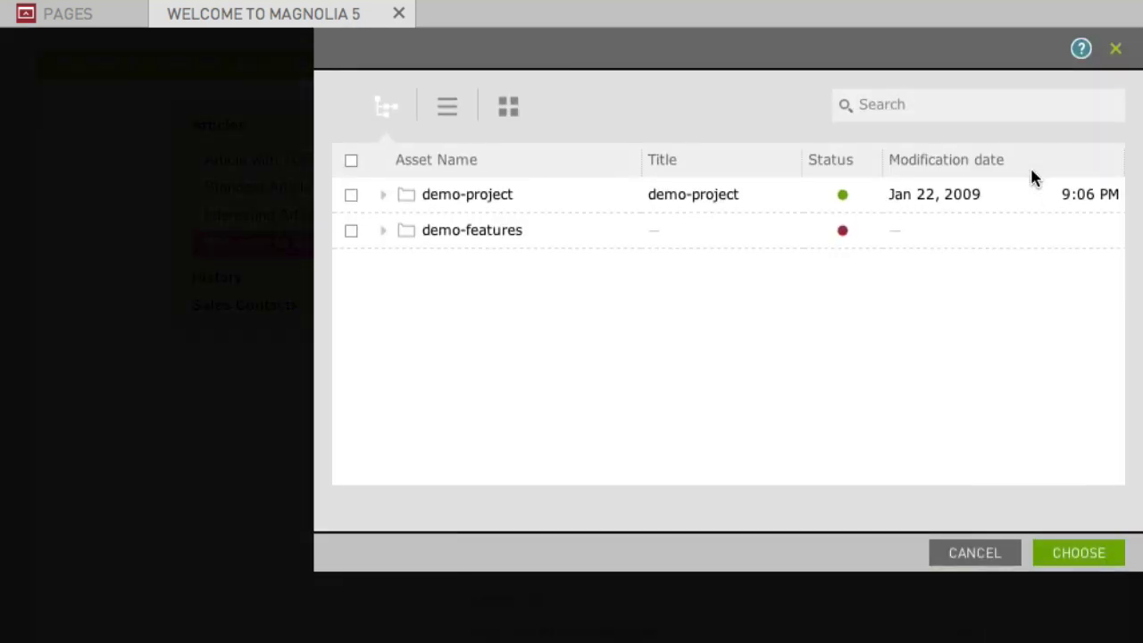
click(385, 197)
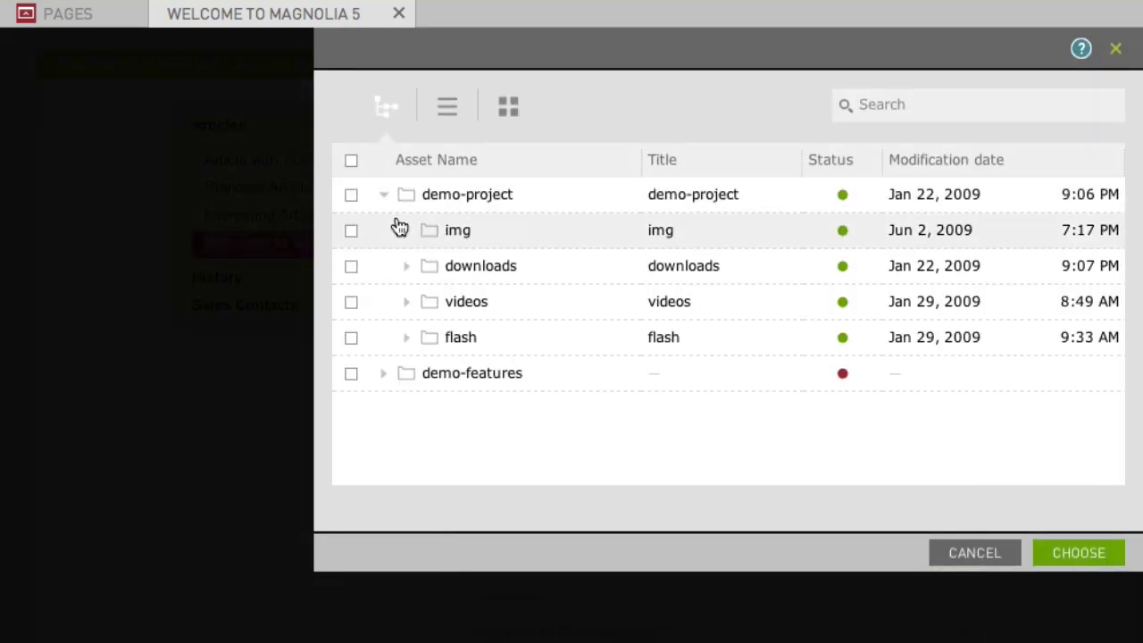
click(405, 303)
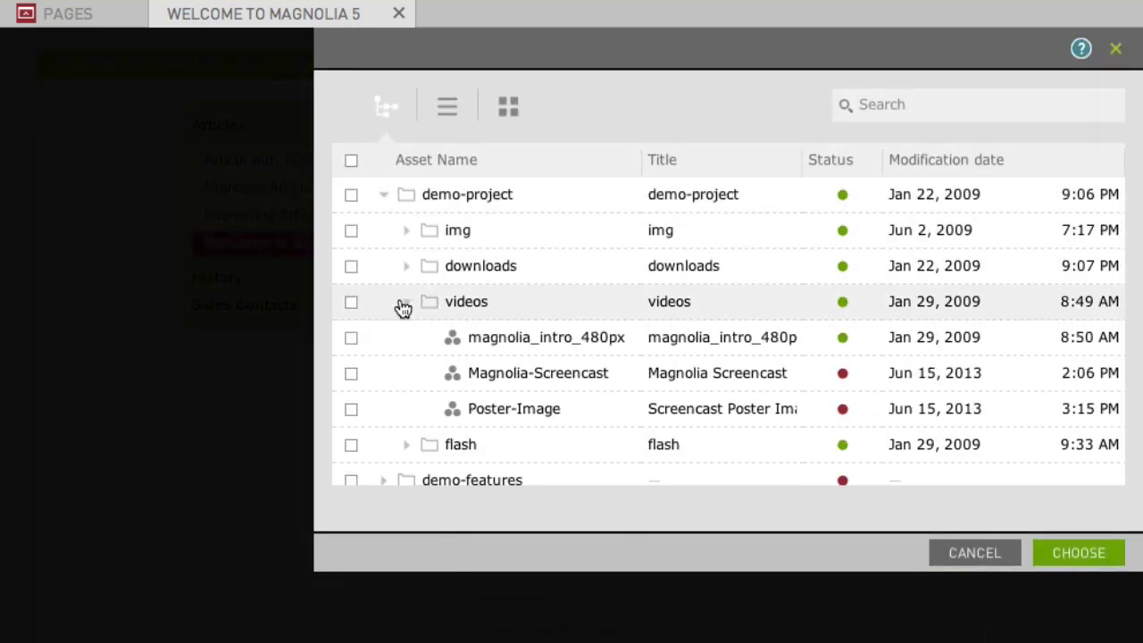
click(511, 377)
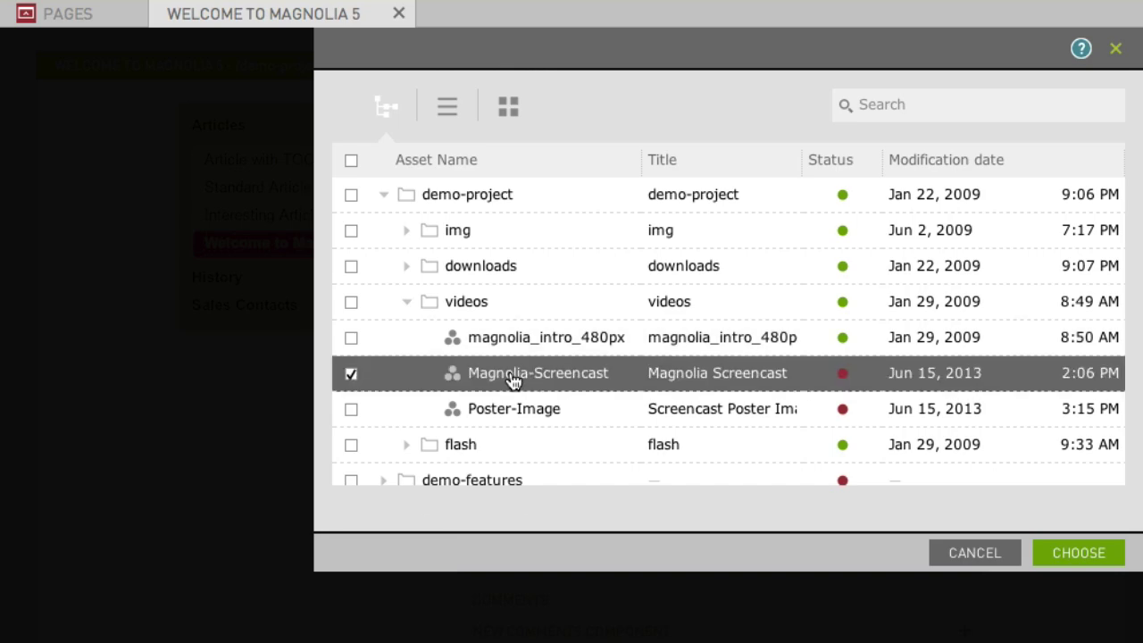
click(1072, 554)
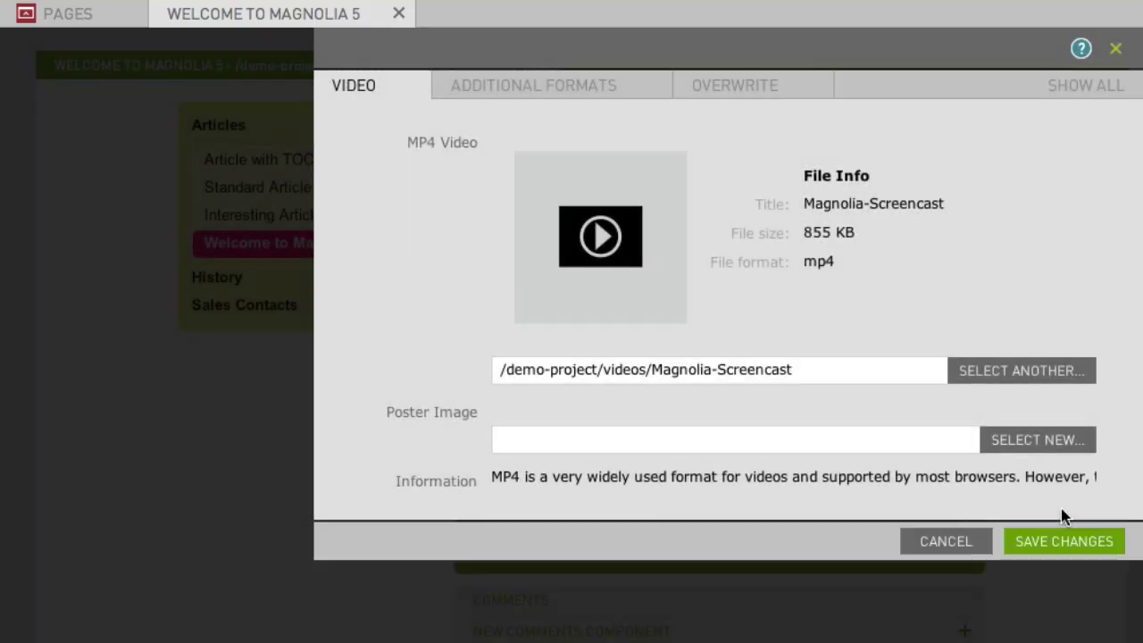
Choose Poster-Image from demo-project/videos as the poster and save the Video component.
click(1040, 442)
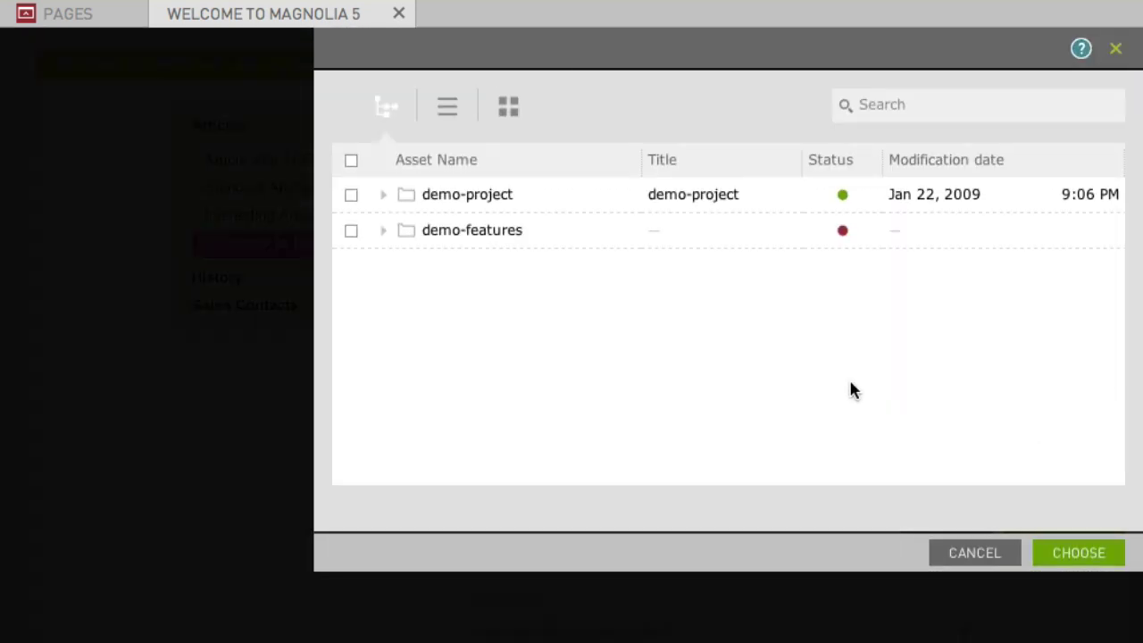
click(385, 196)
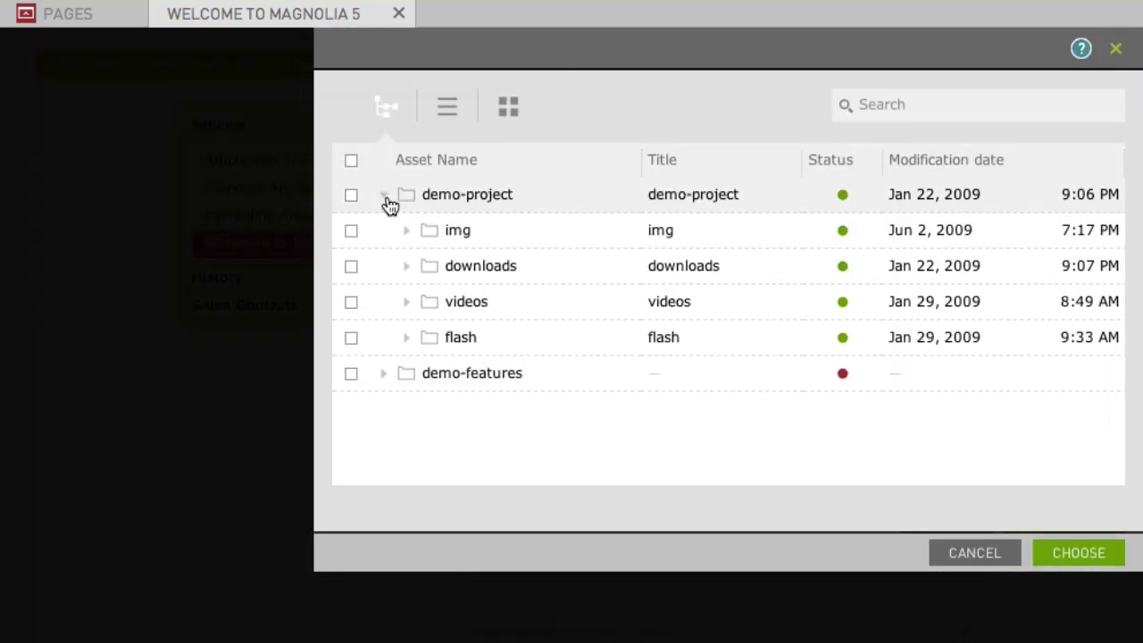
click(407, 304)
click(507, 415)
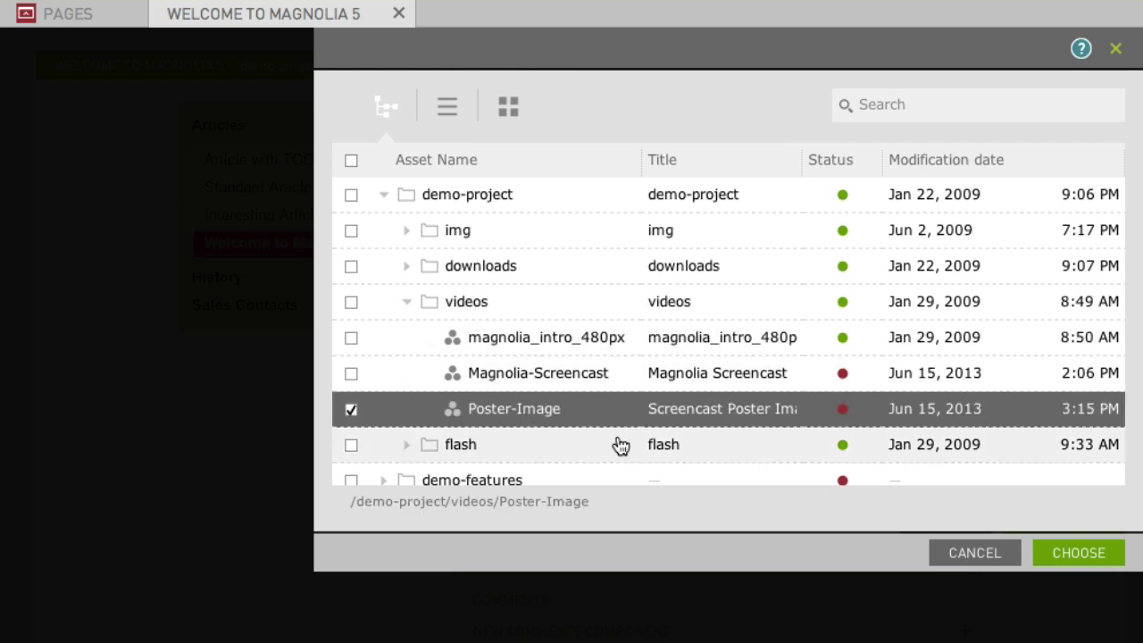
click(1082, 558)
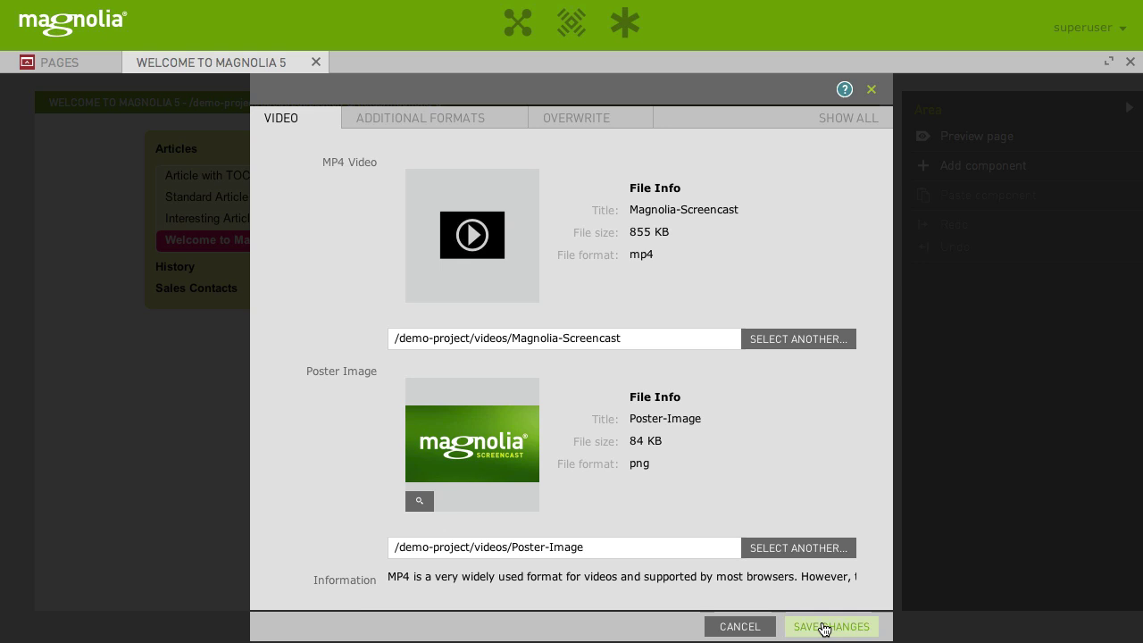
click(823, 627)
scroll(826, 578, down, 3)
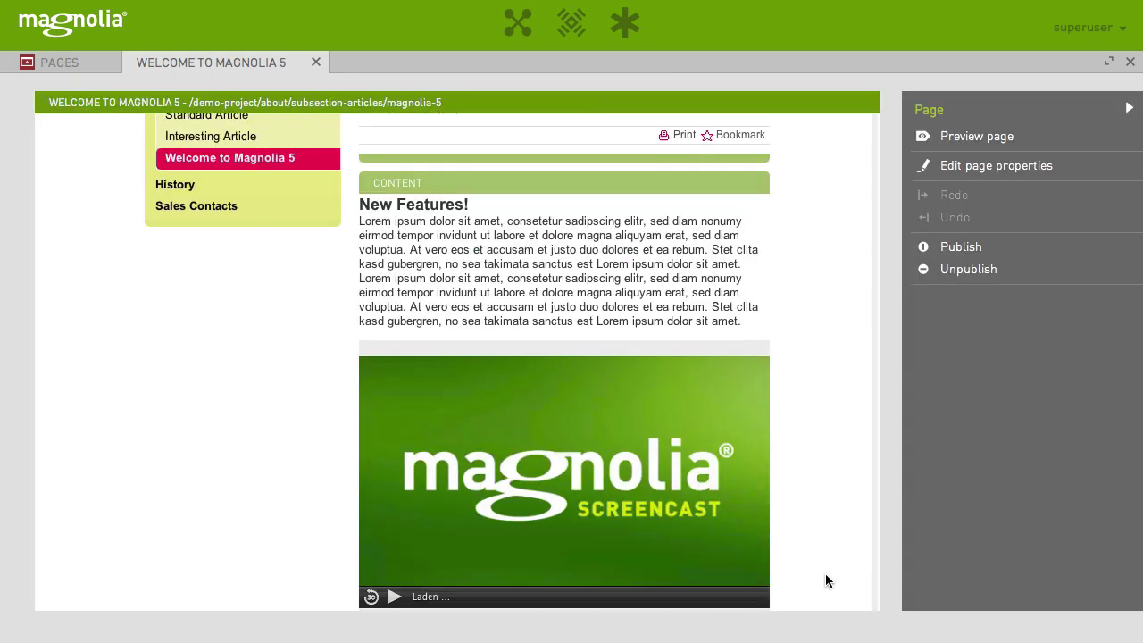